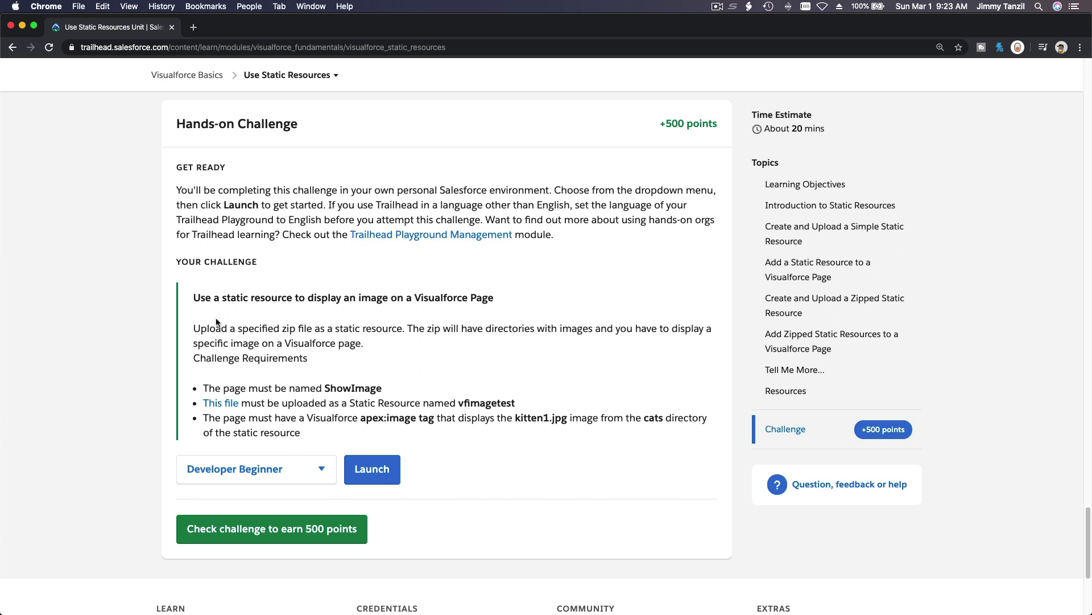
- Review the Hands-on Challenge requirements, then scroll back up toward the top of the unit
triple_click(283, 300)
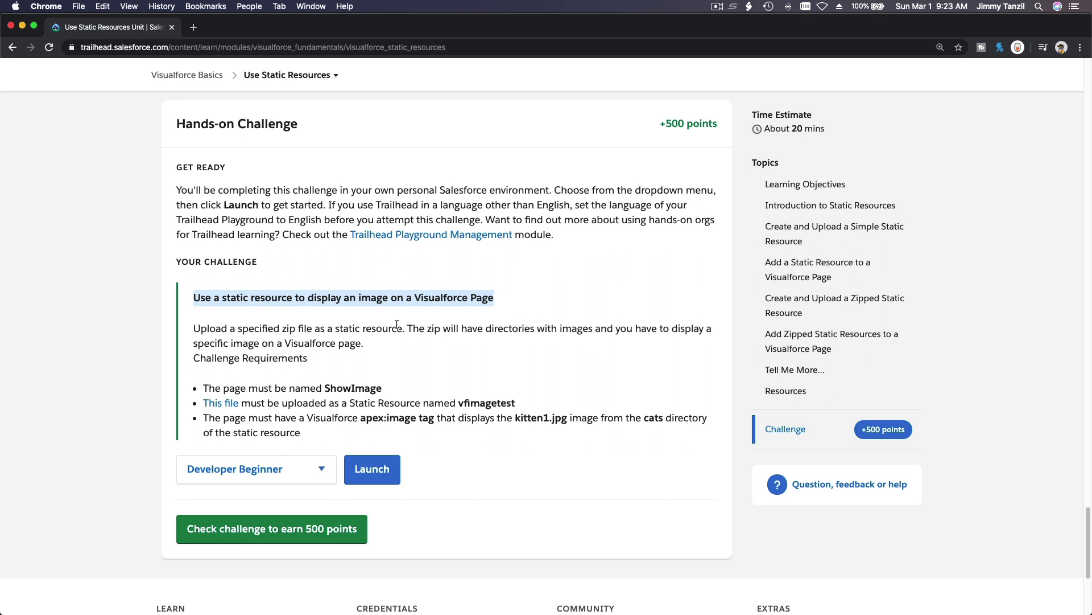
left_click(623, 303)
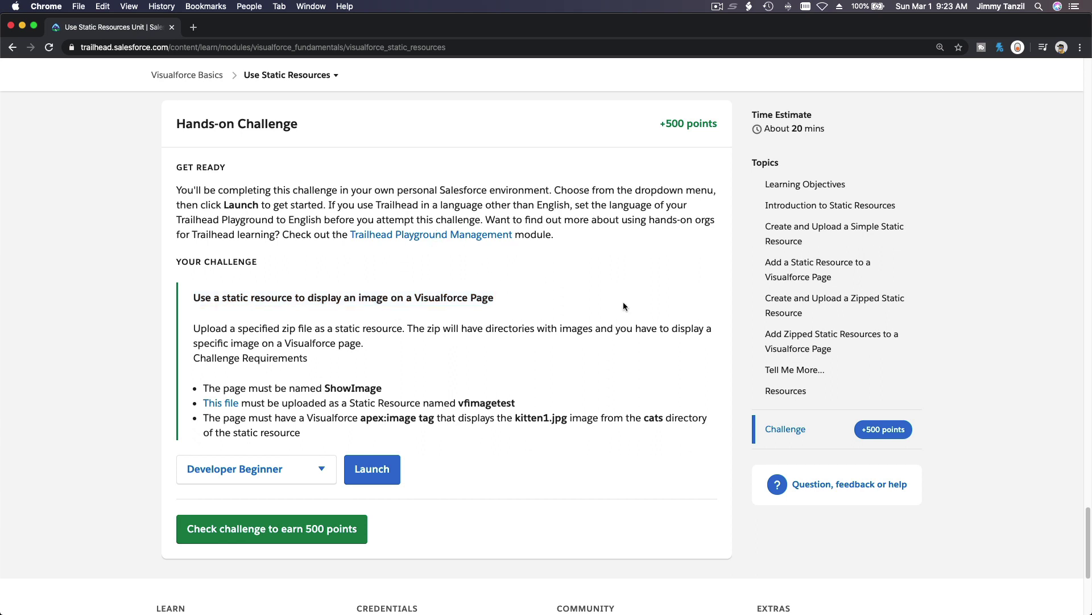
scroll(640, 351, "up", 20)
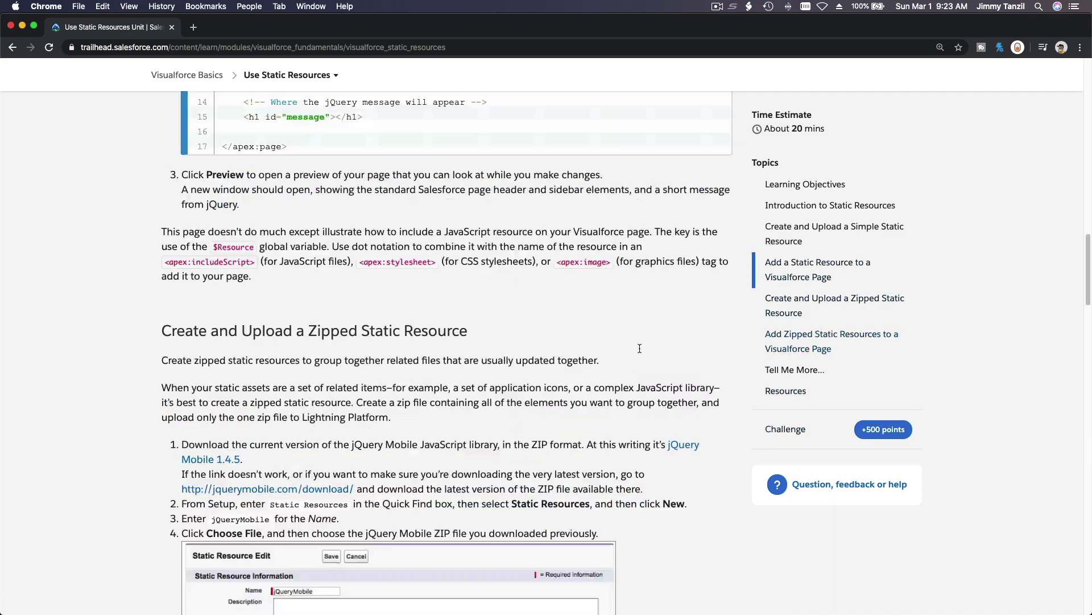
- Launch the Developer Beginner playground org from the Hands-on Orgs page
left_click(918, 83)
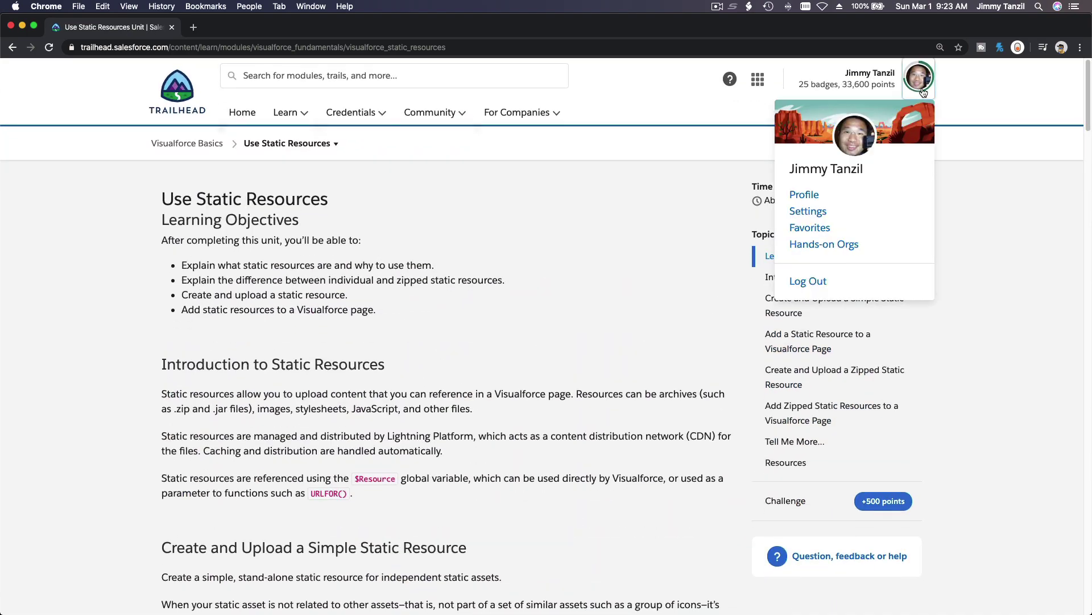
left_click(824, 244, "super")
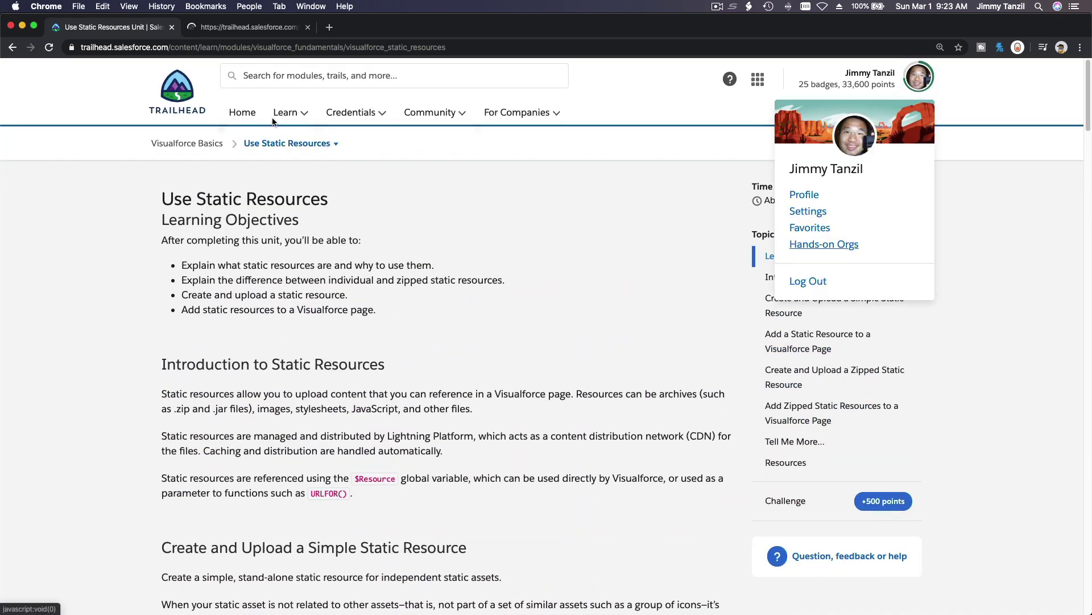
left_click(239, 30)
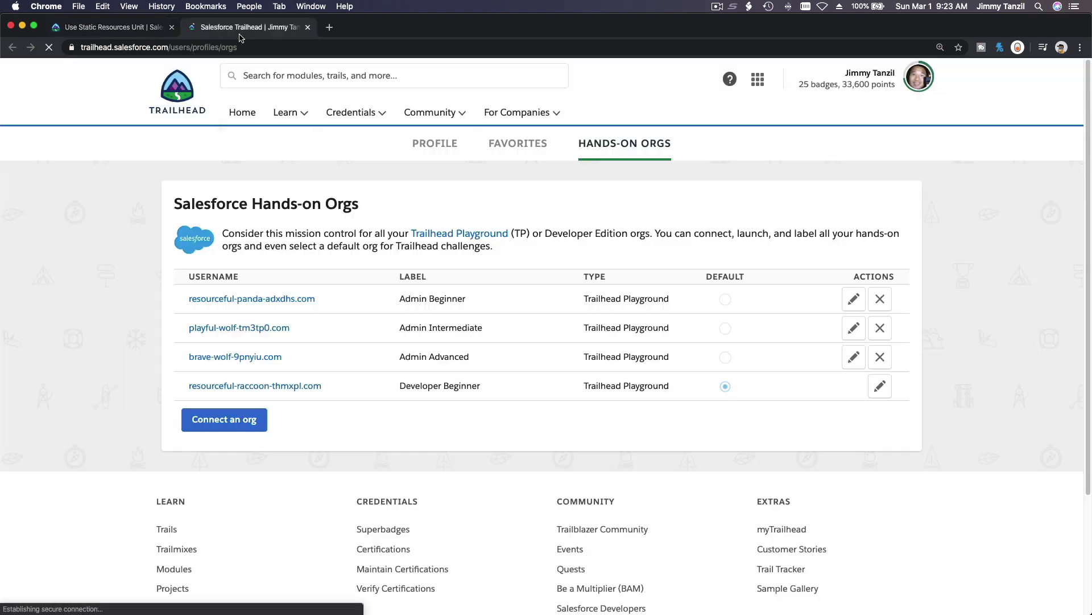
left_click(301, 387)
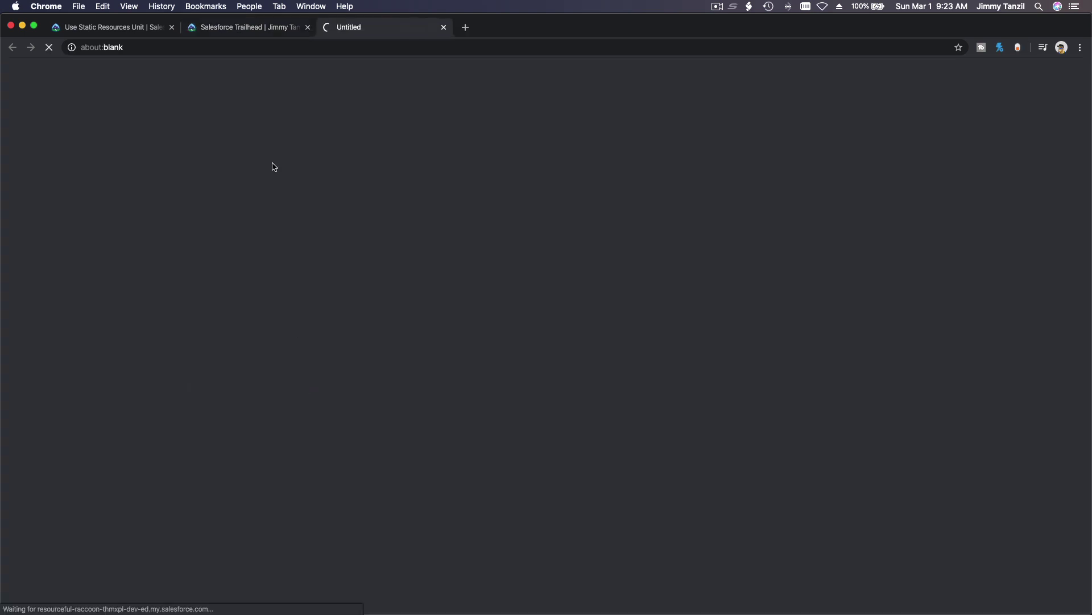
- Back on the Use Static Resources unit, select the required page name ShowImage
left_click(94, 28)
scroll(366, 357, "down", 20)
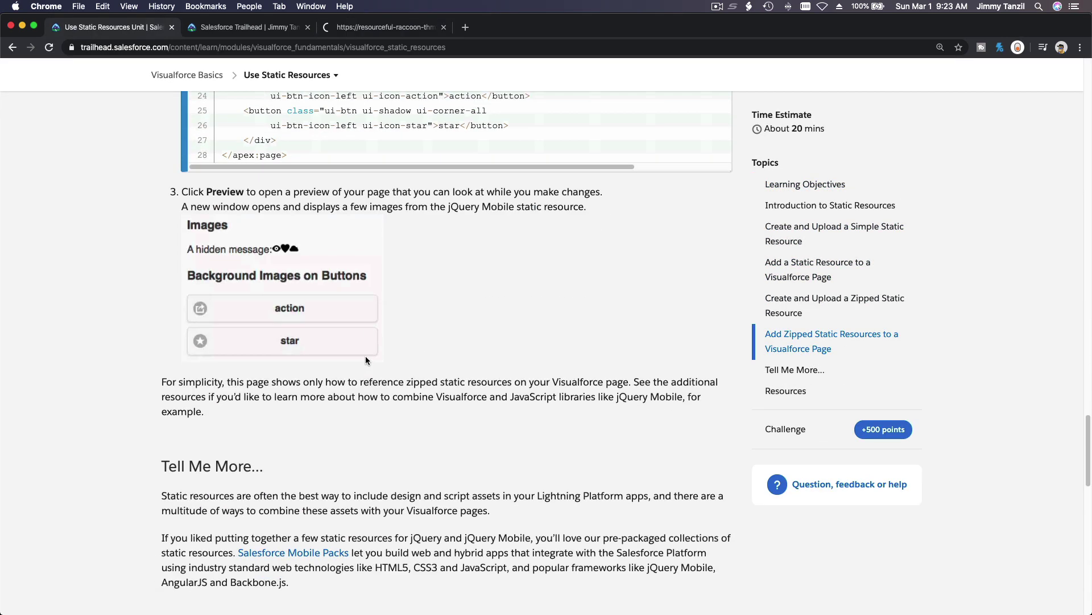
scroll(365, 356, "up", 5)
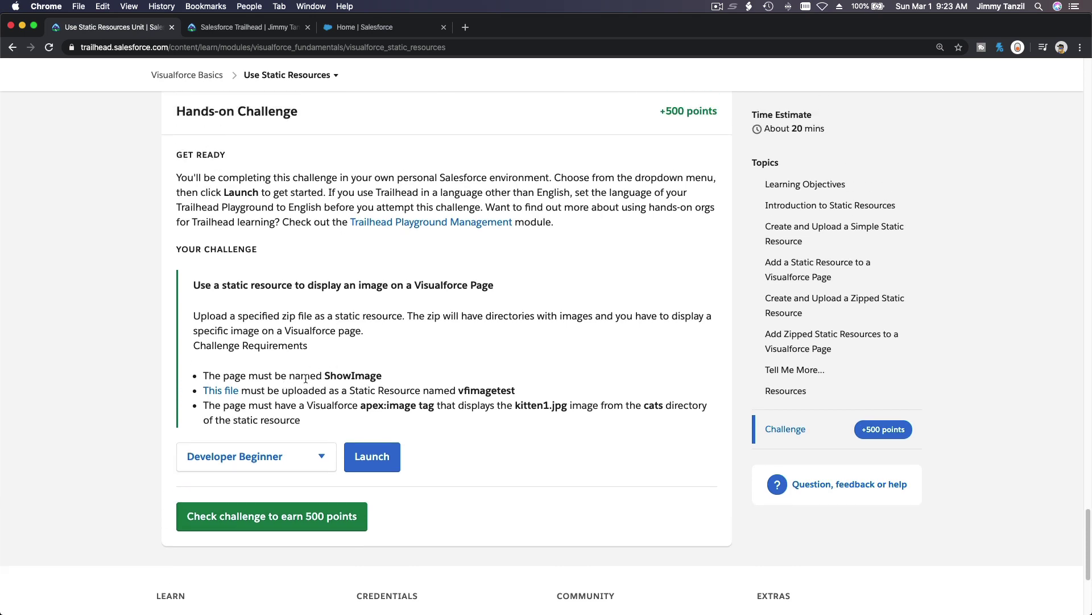
double_click(334, 376)
key("super+c")
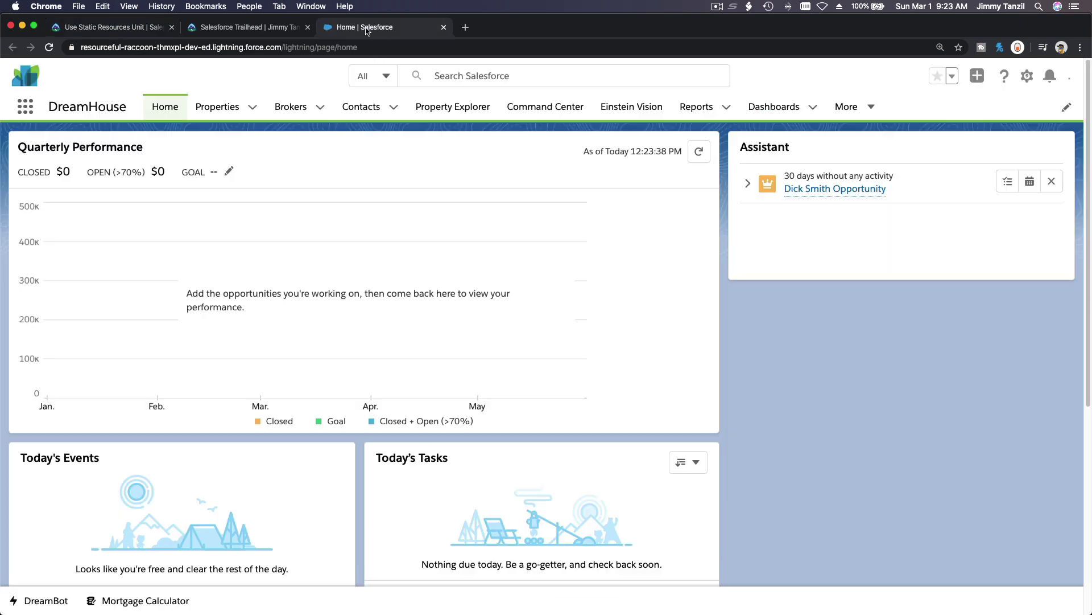
- Open the Developer Console full-screen and close the UserStatus, User, DisplayUserInfo and ContactList tabs
left_click(367, 28)
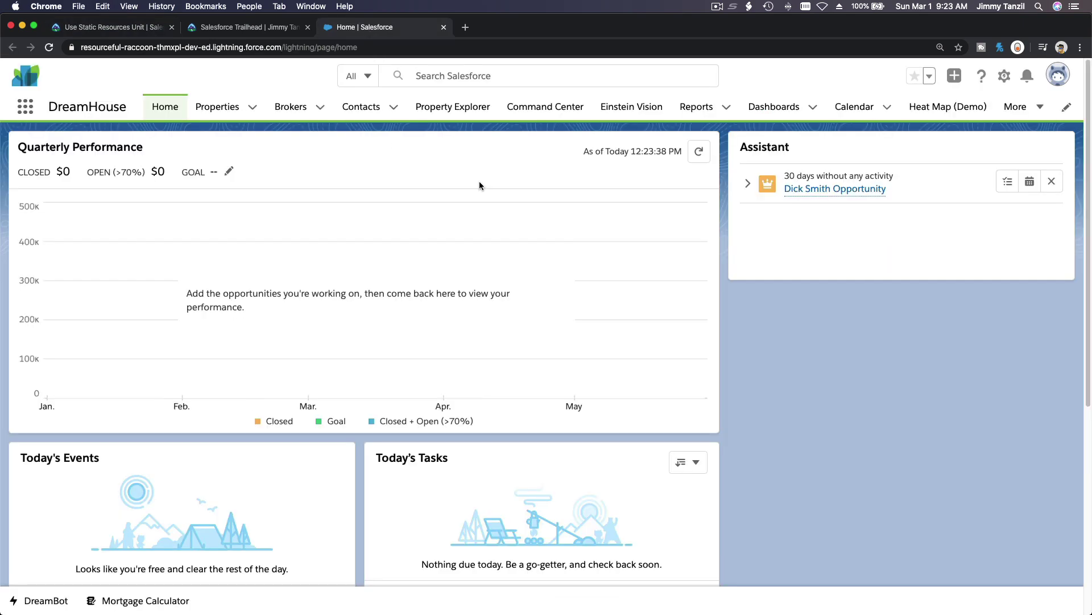
left_click(1005, 80)
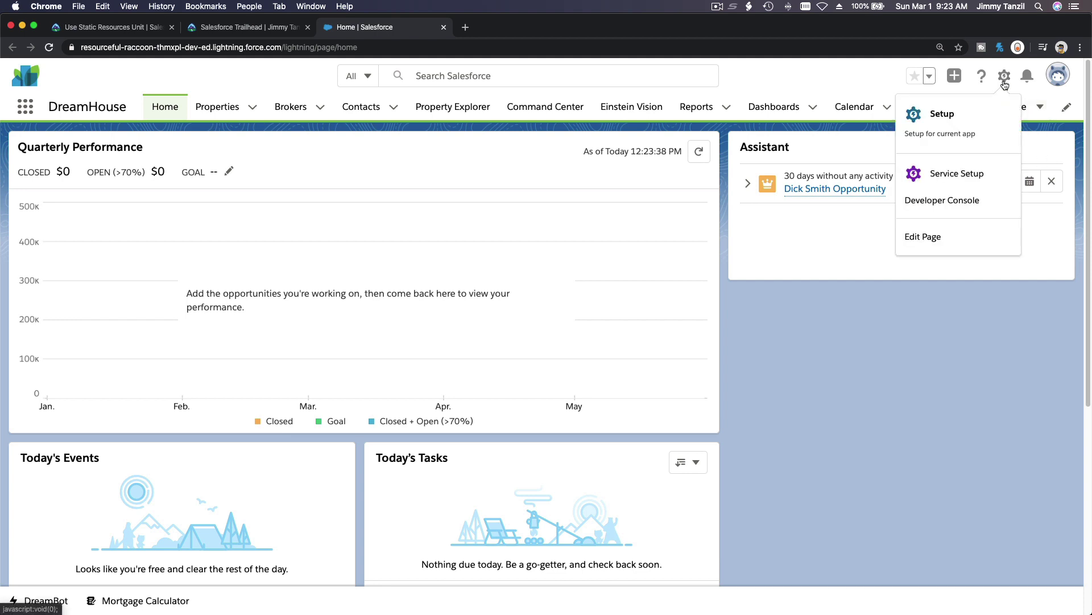
left_click(961, 202)
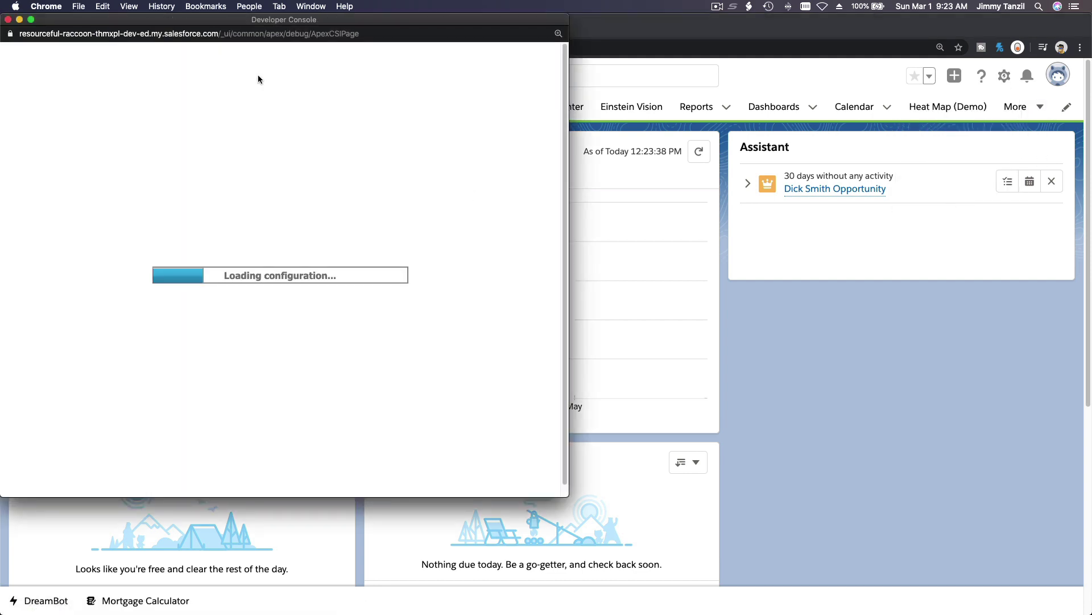
double_click(199, 20)
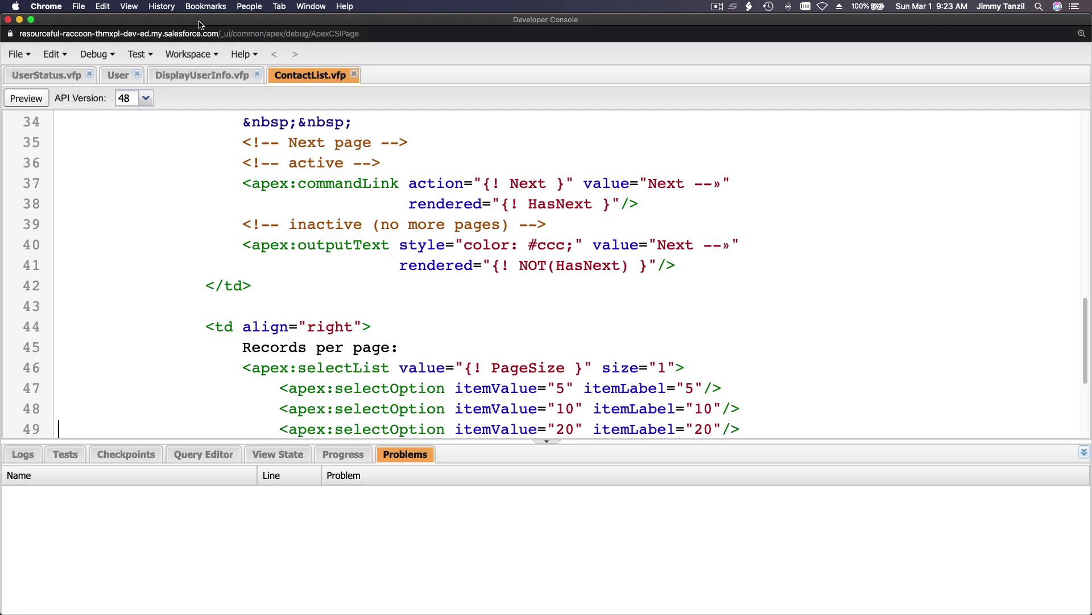
left_click(90, 76)
left_click(42, 76)
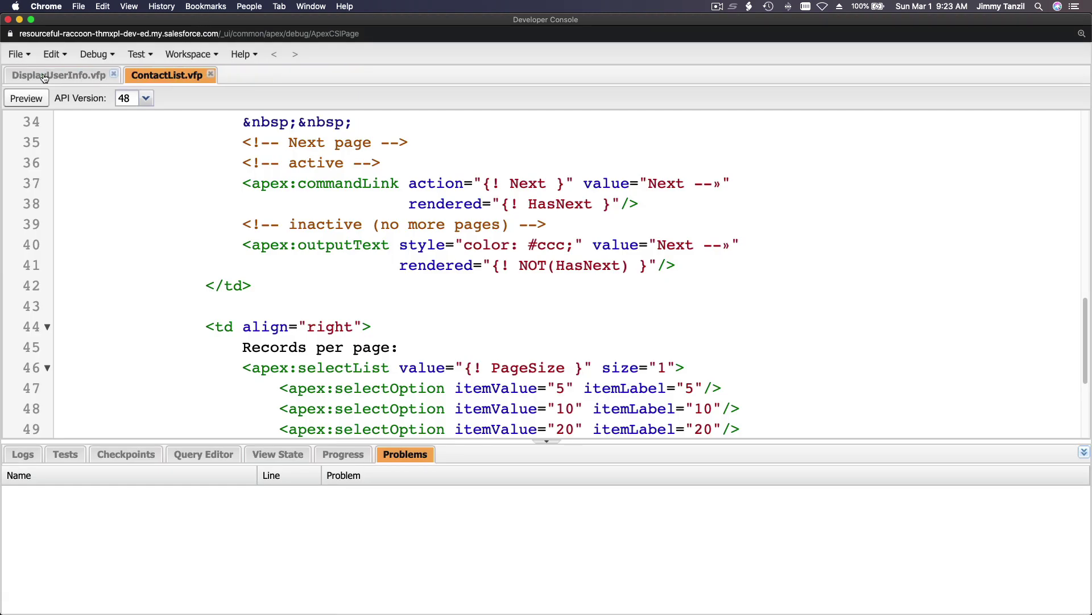
left_click(113, 75)
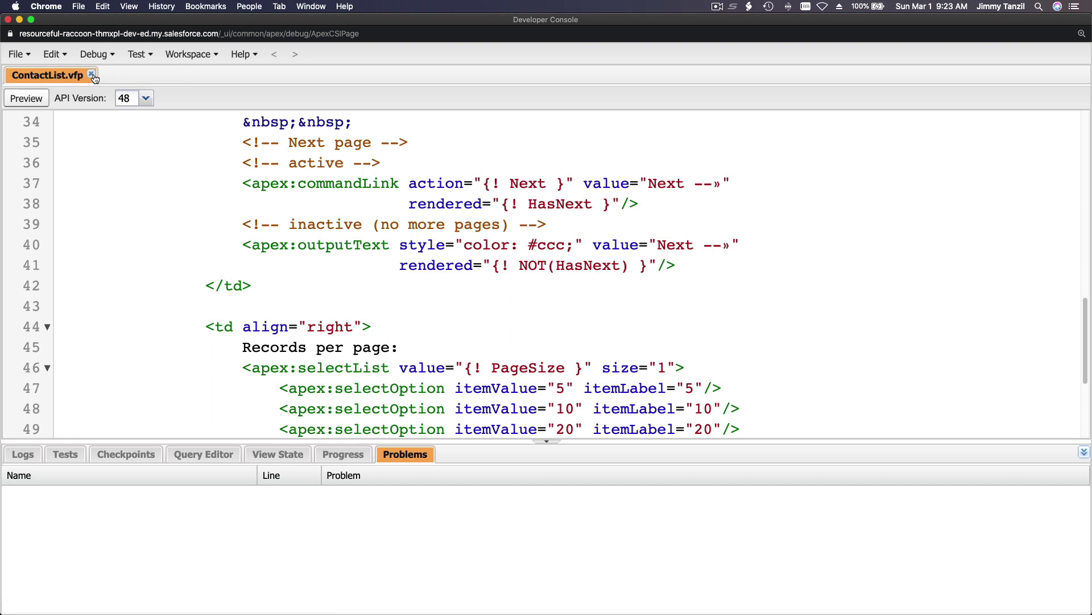
left_click(91, 75)
- Create a new Visualforce page named ShowImage, then return to the browser
left_click(17, 55)
mouse_move(57, 79)
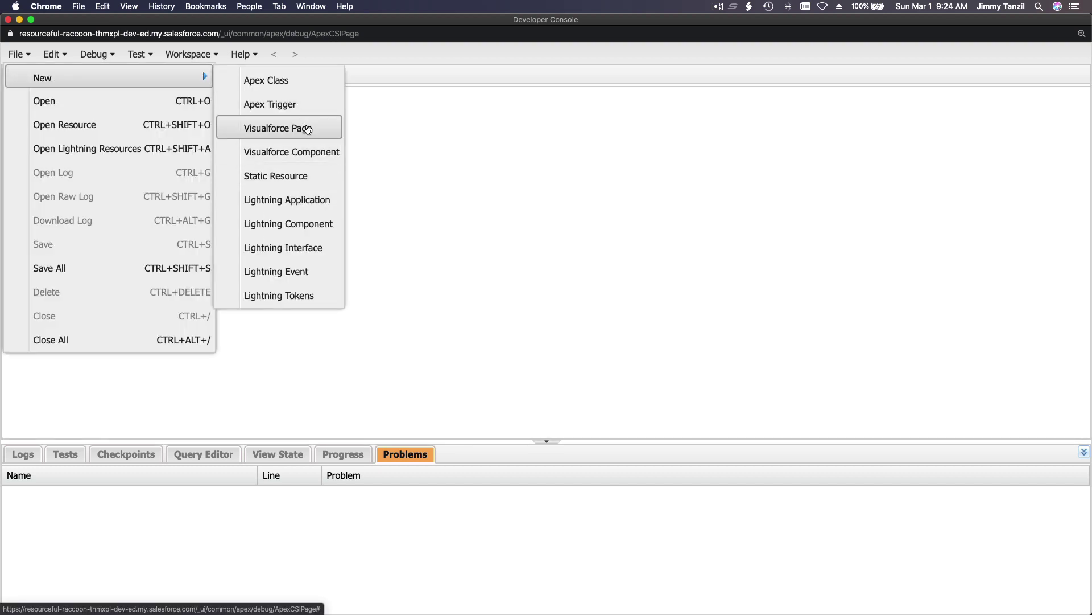
left_click(307, 129)
key("super+v")
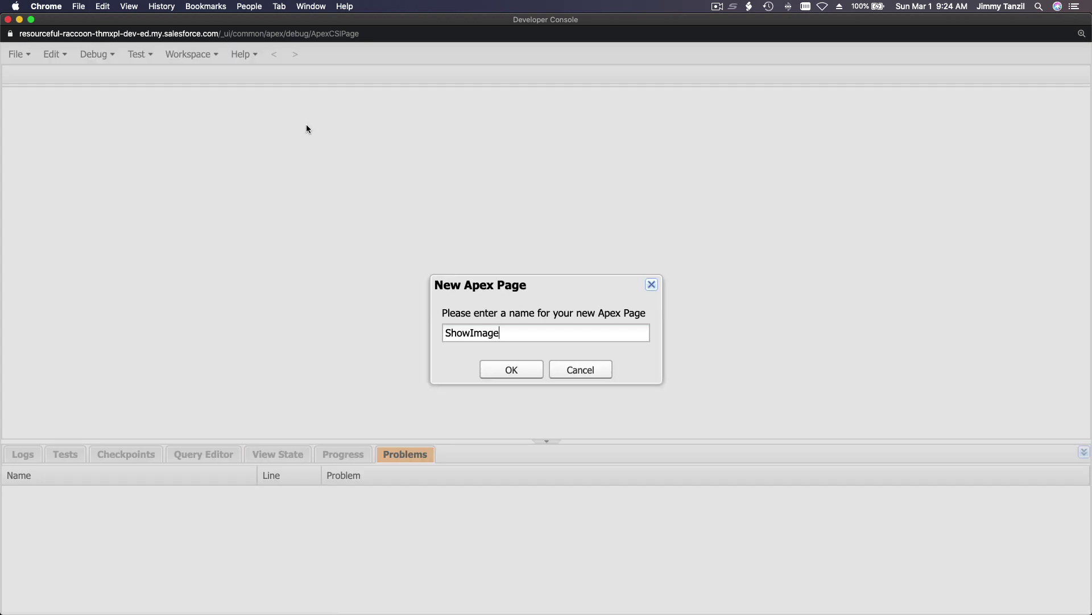
left_click(505, 371)
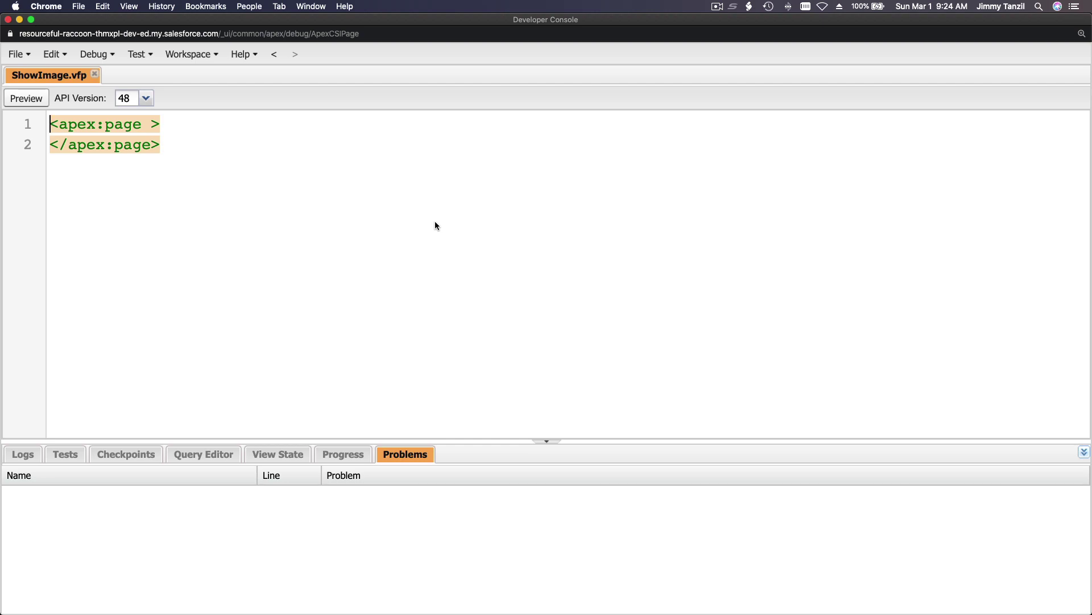
key("super+grave")
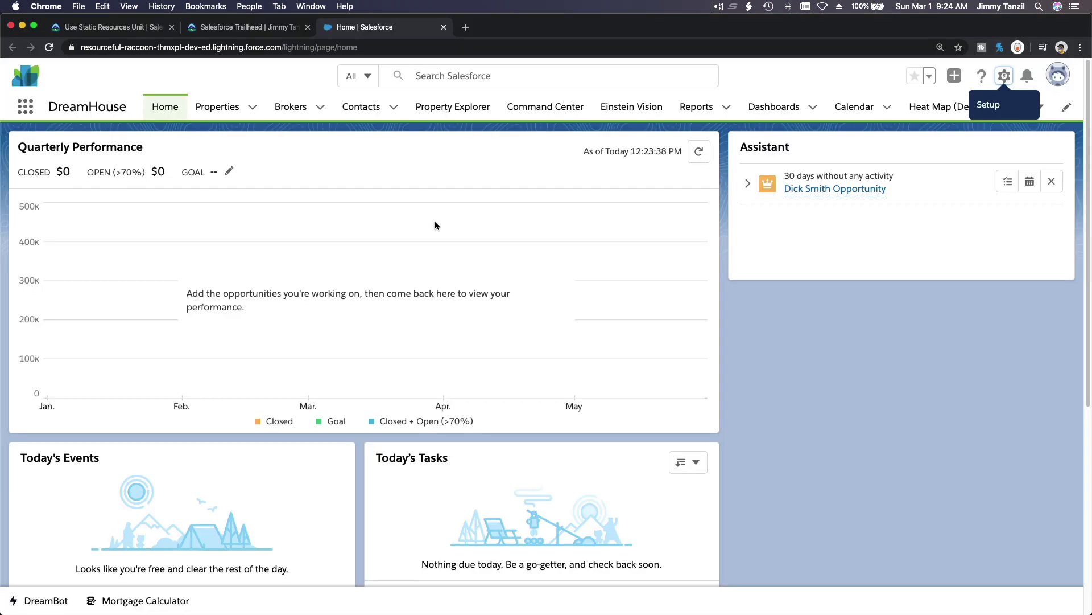
- Download vfimagetest.zip from the challenge and copy the resource name vfimagetest
left_click(88, 28)
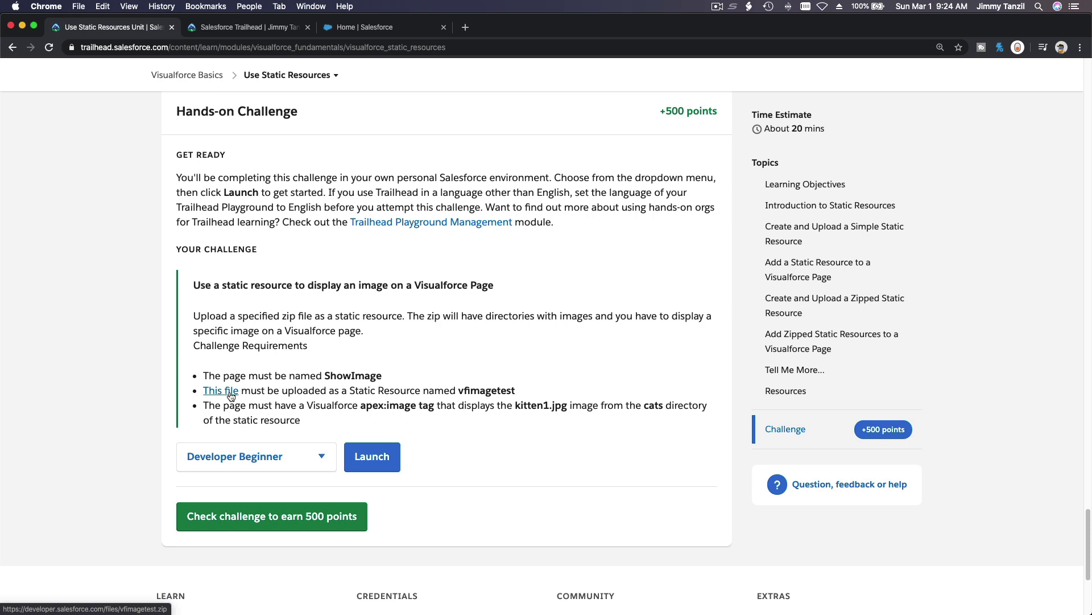
left_click(231, 395)
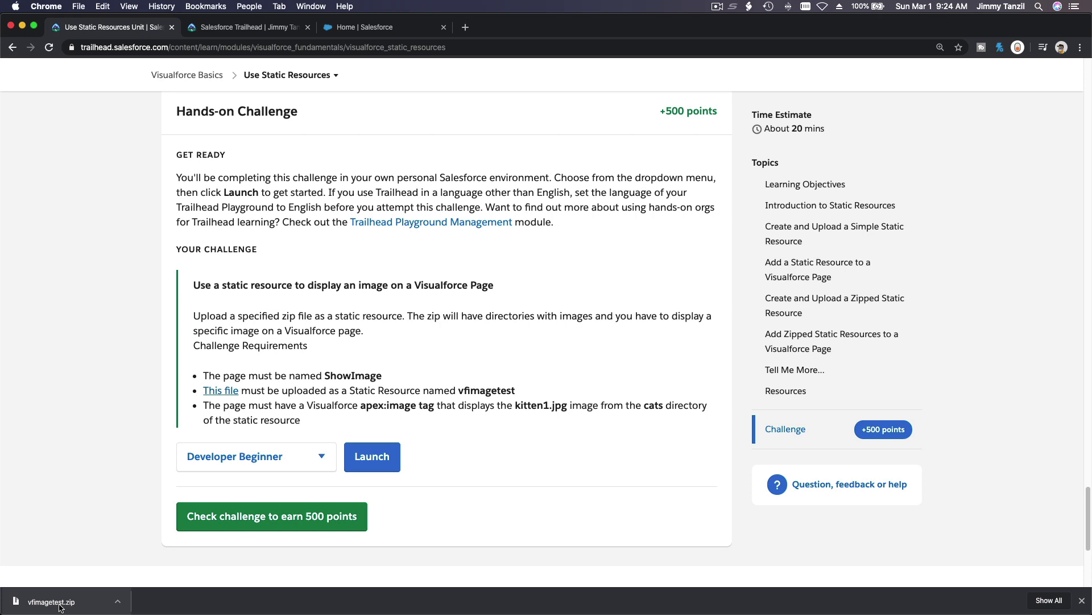
right_click(226, 391)
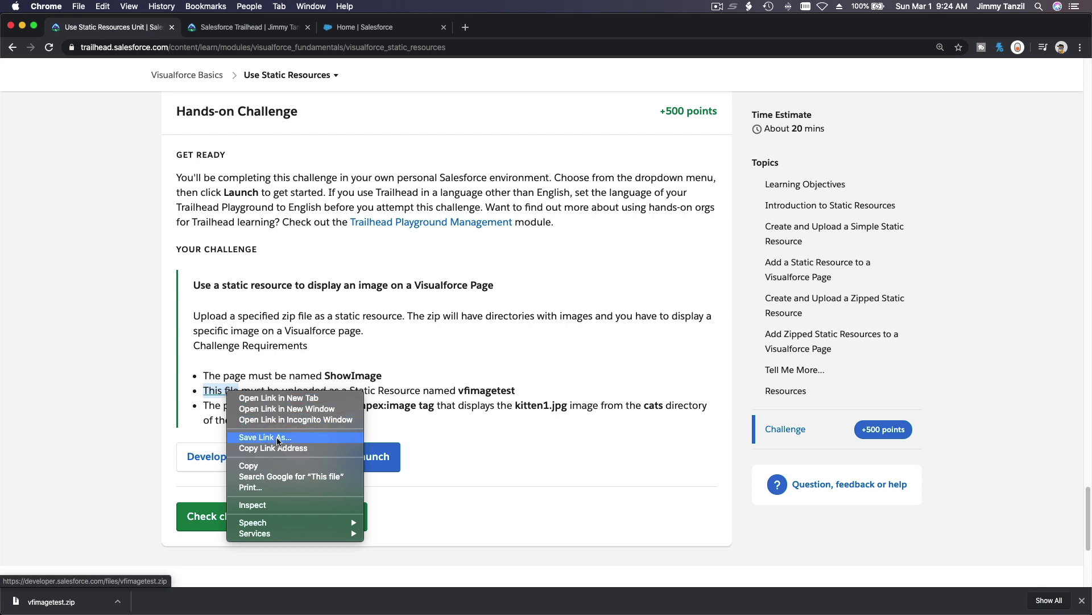
left_click(532, 428)
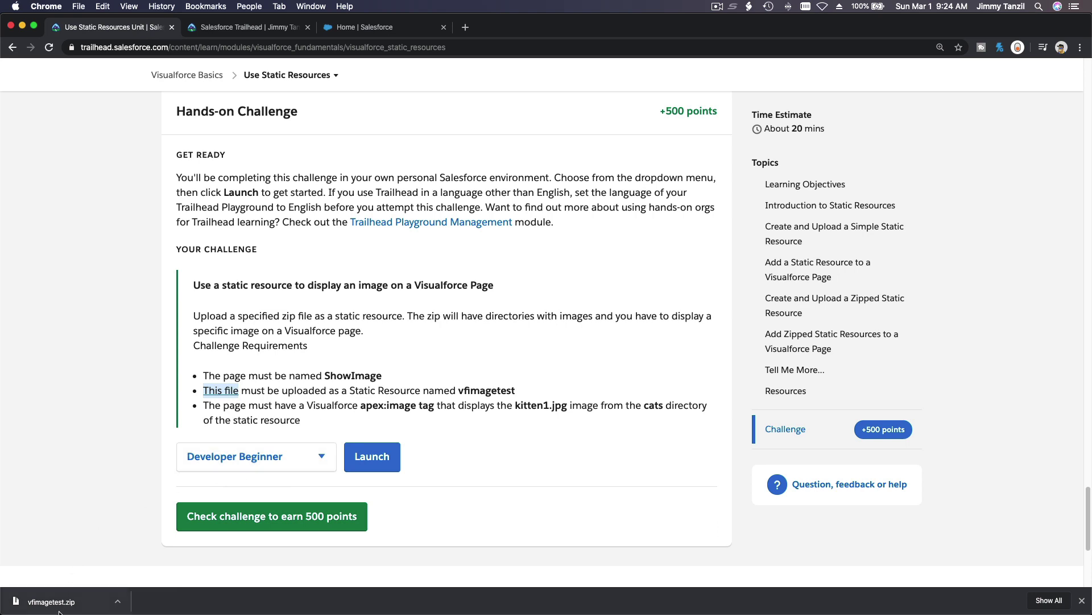
double_click(478, 390)
key("super+c")
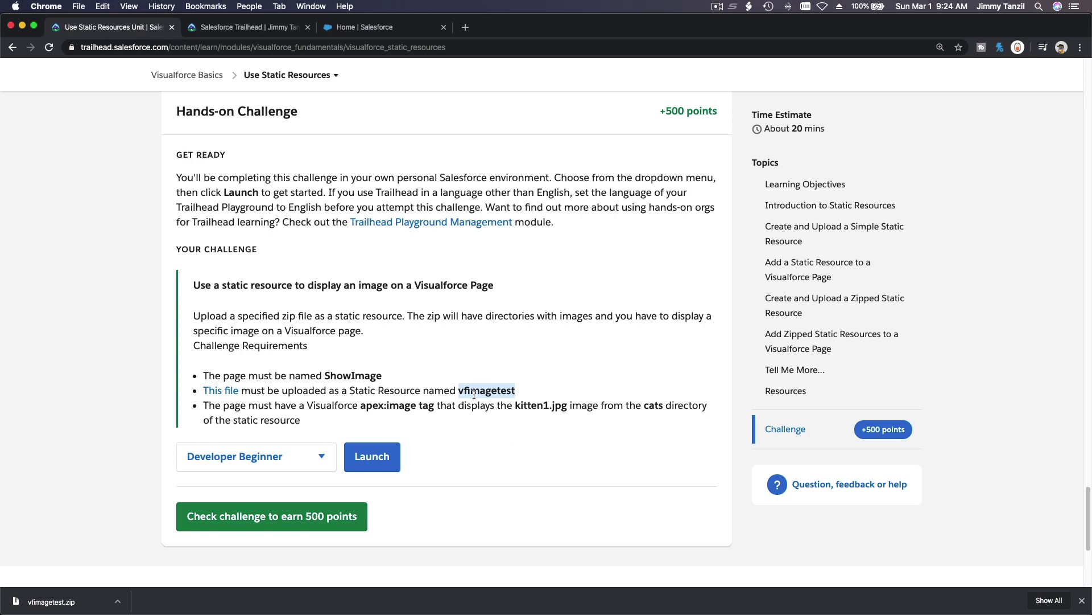
left_click(370, 28)
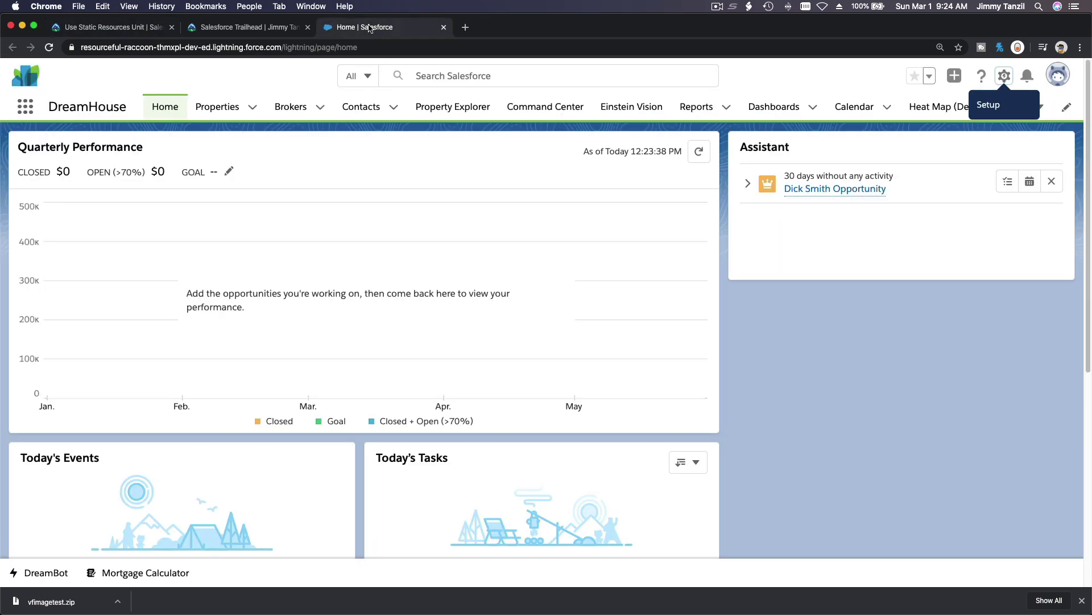
- In Setup, find Static Resources via Quick Find 'Static' and start a new resource
left_click(992, 108)
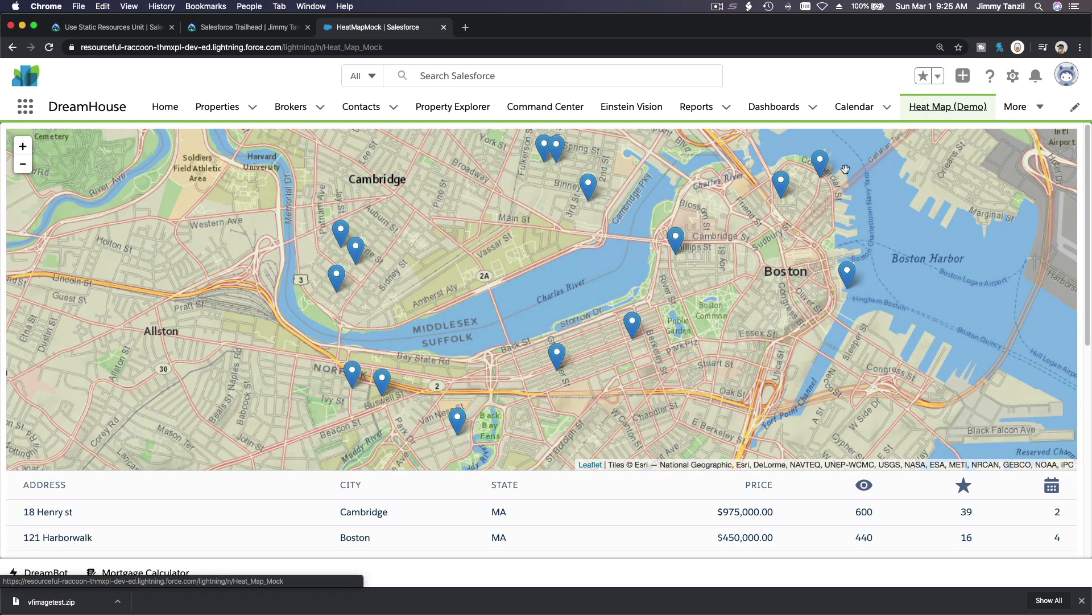
left_click(1013, 76)
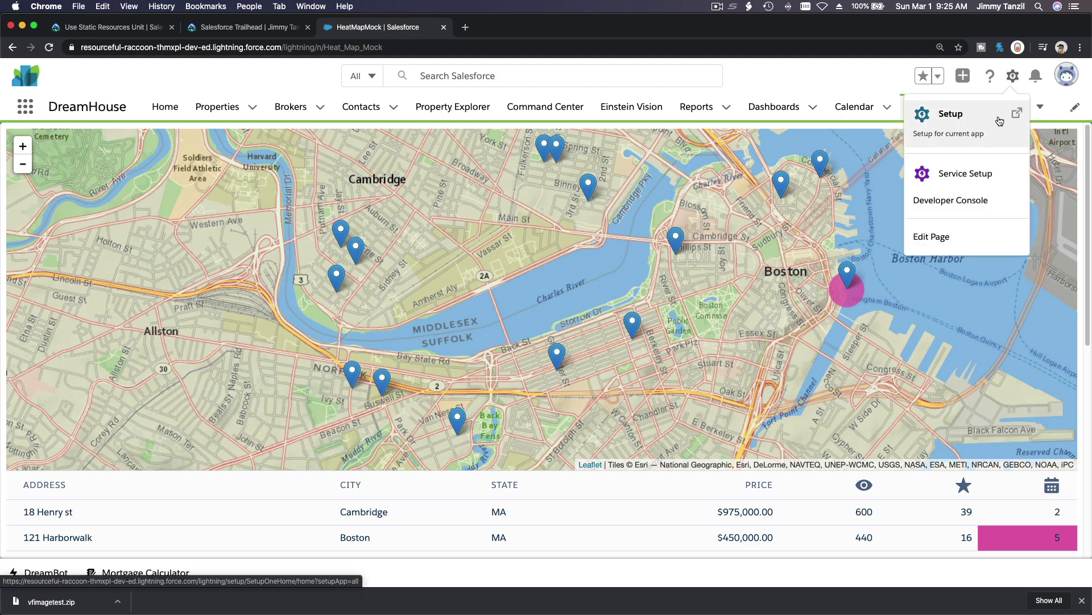
left_click(951, 115)
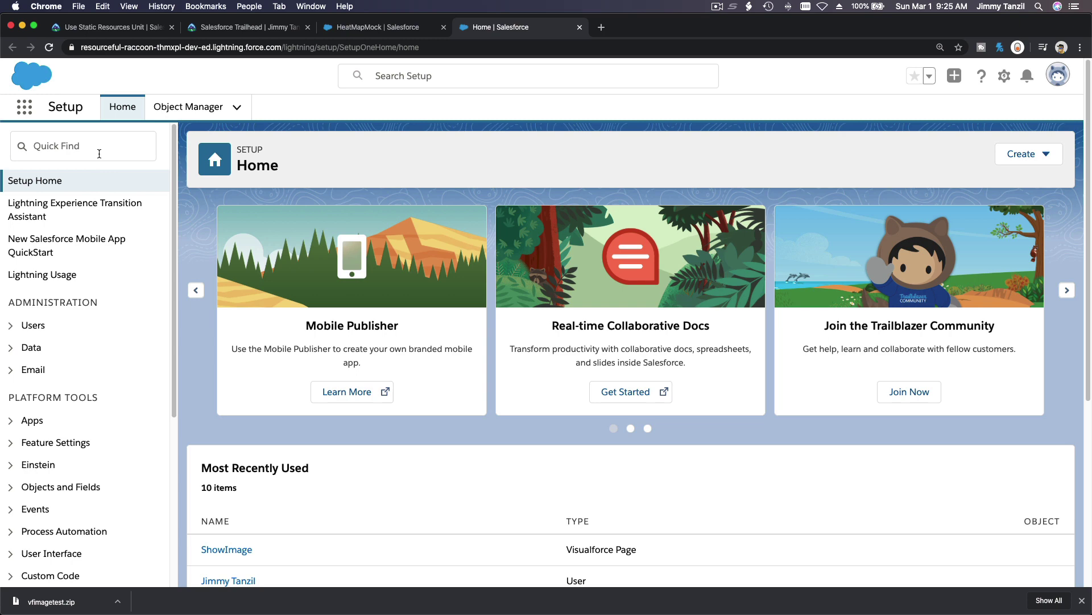
left_click(99, 152)
type("St")
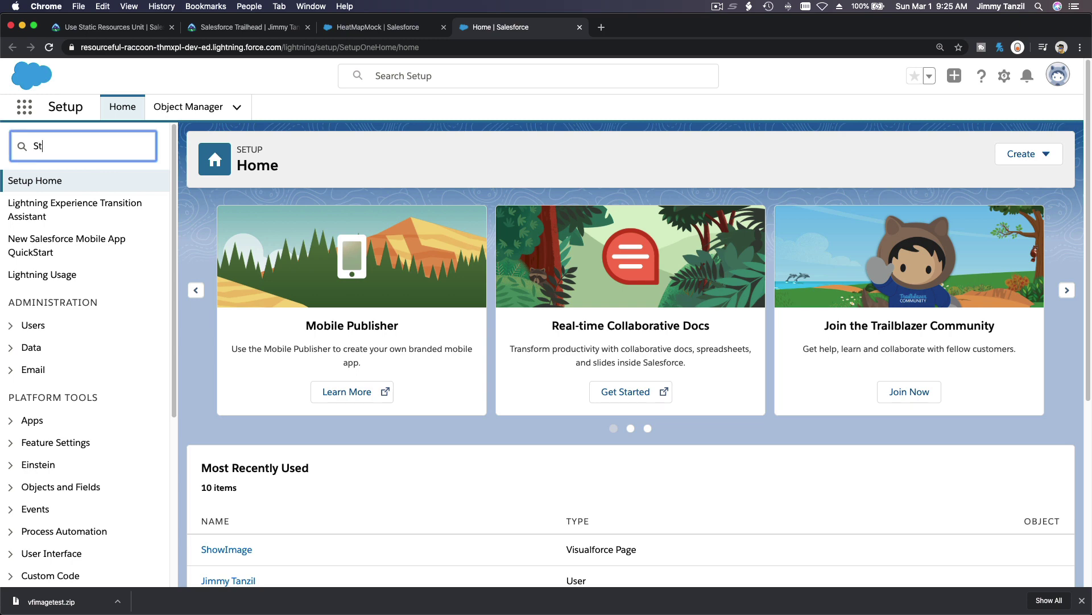
type("atic")
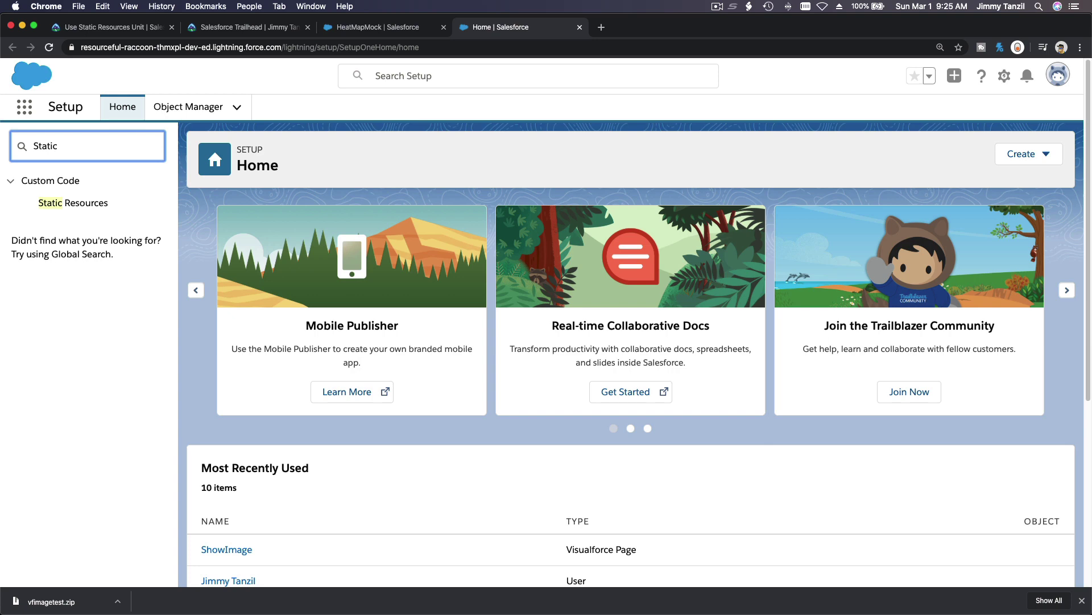
left_click(93, 205)
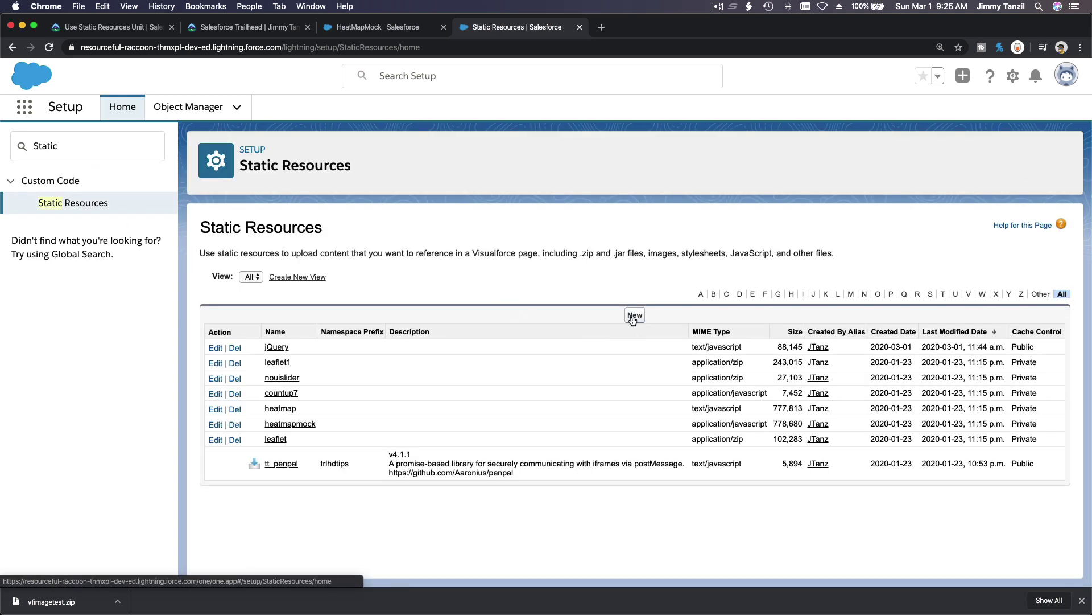
left_click(634, 317)
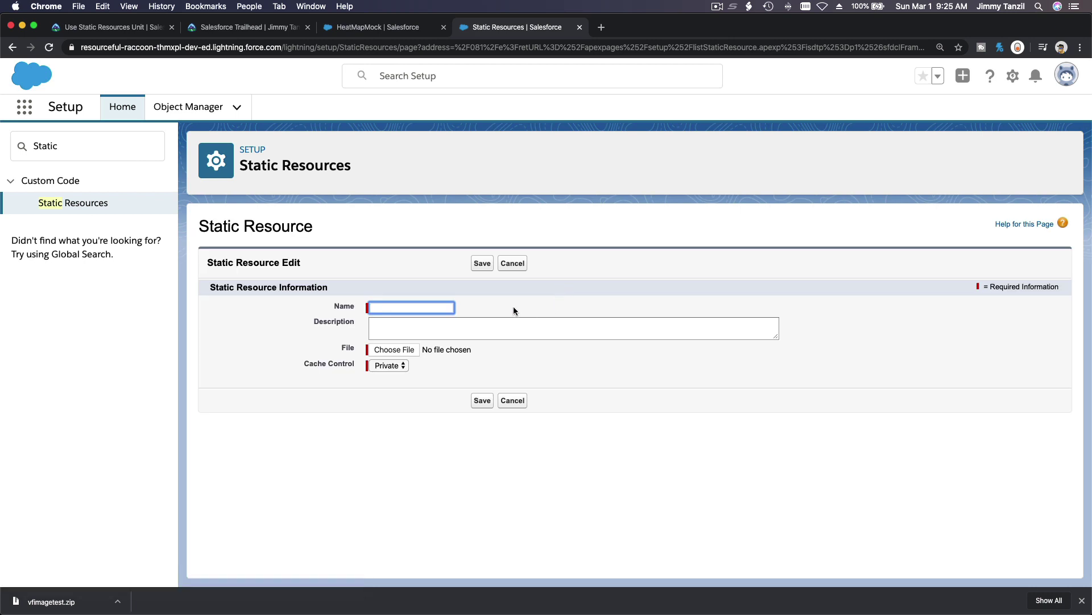
- Save static resource vfimagetest with vfimagetest.zip from Downloads and Public cache control
key("super+v")
left_click(450, 334)
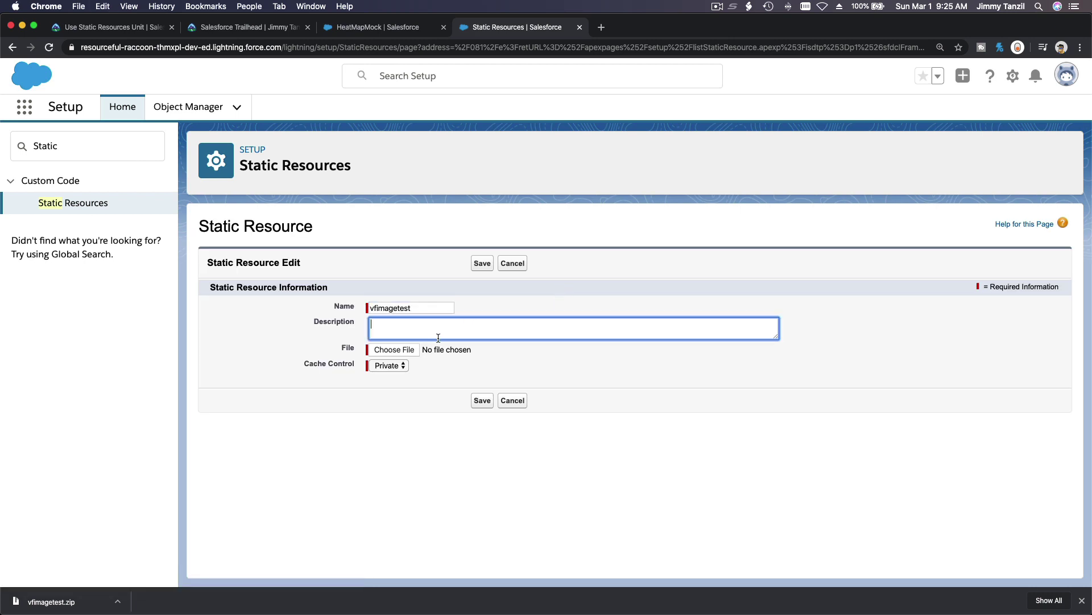
left_click(407, 351)
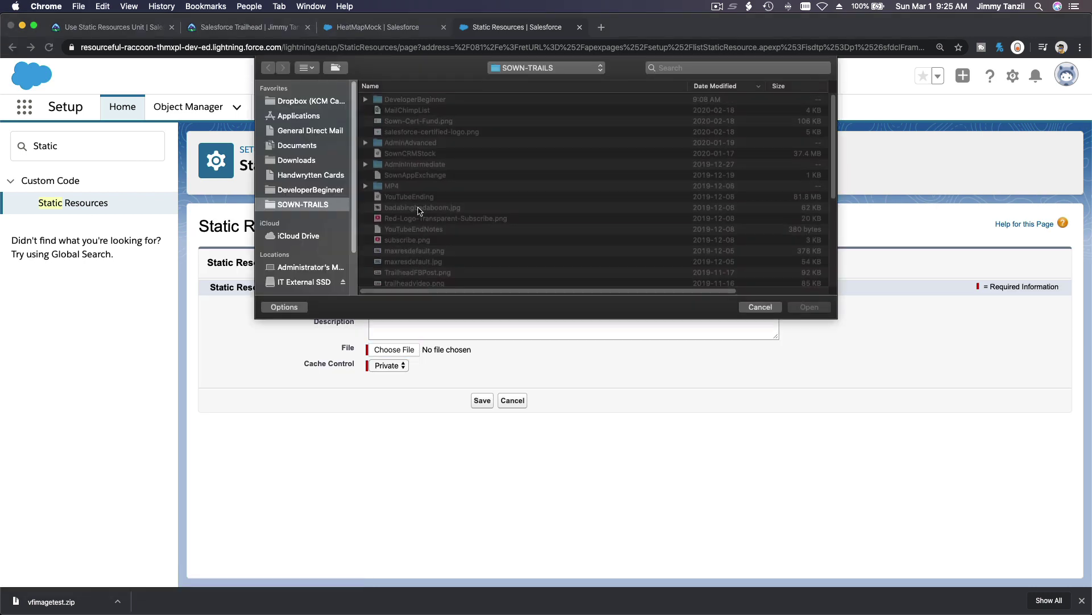
left_click(303, 163)
double_click(432, 100)
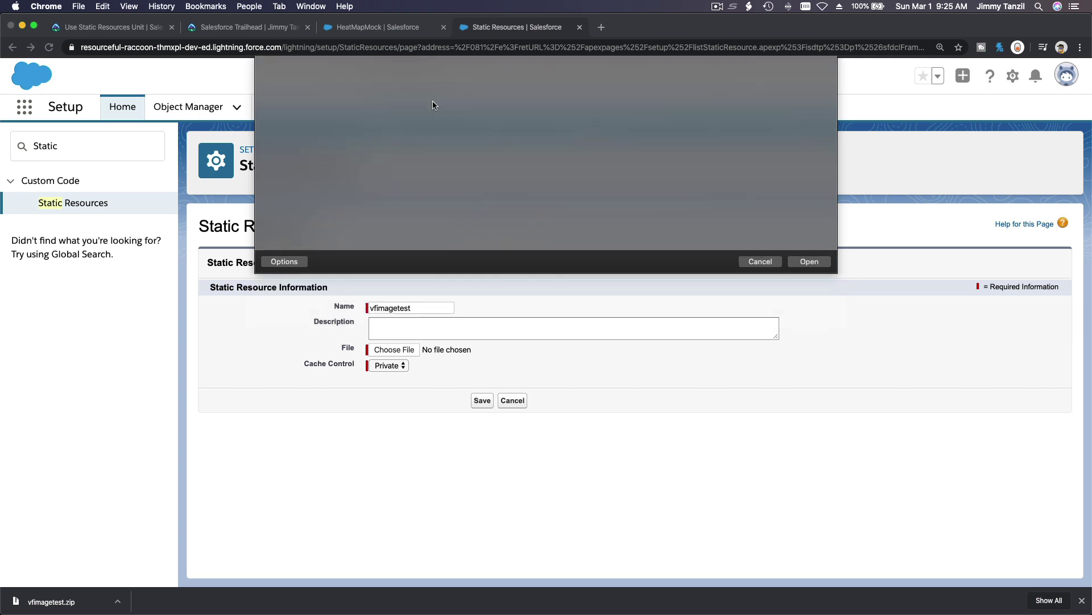
left_click(398, 367)
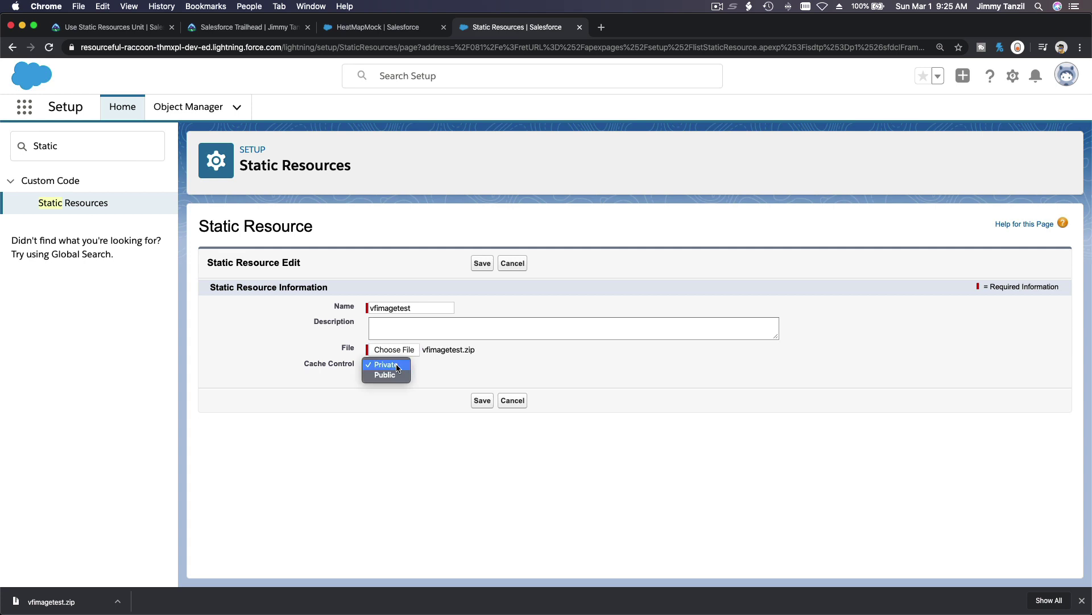
left_click(393, 376)
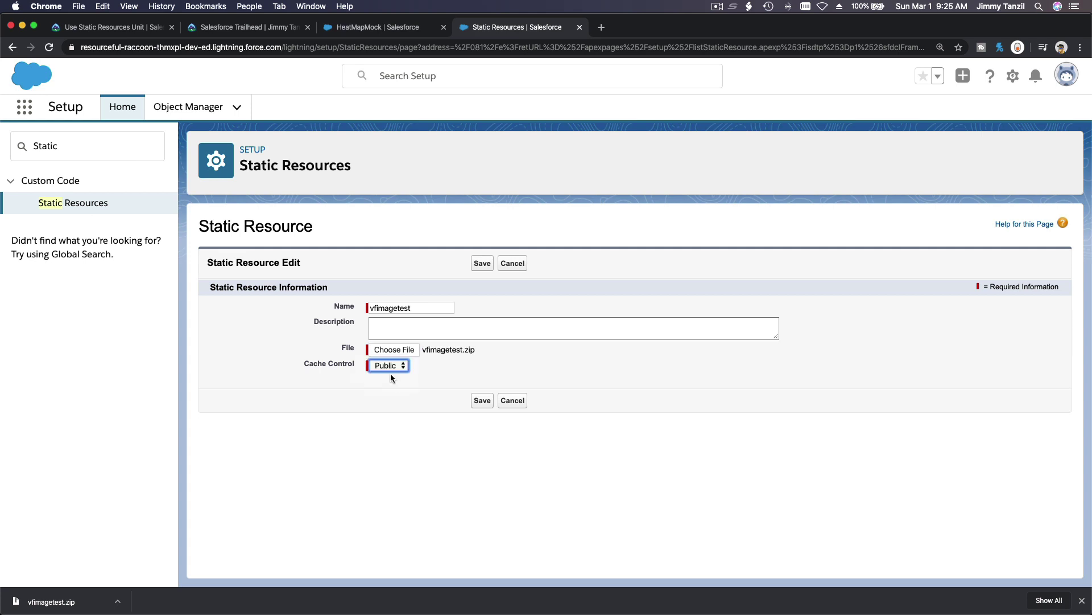
left_click(482, 401)
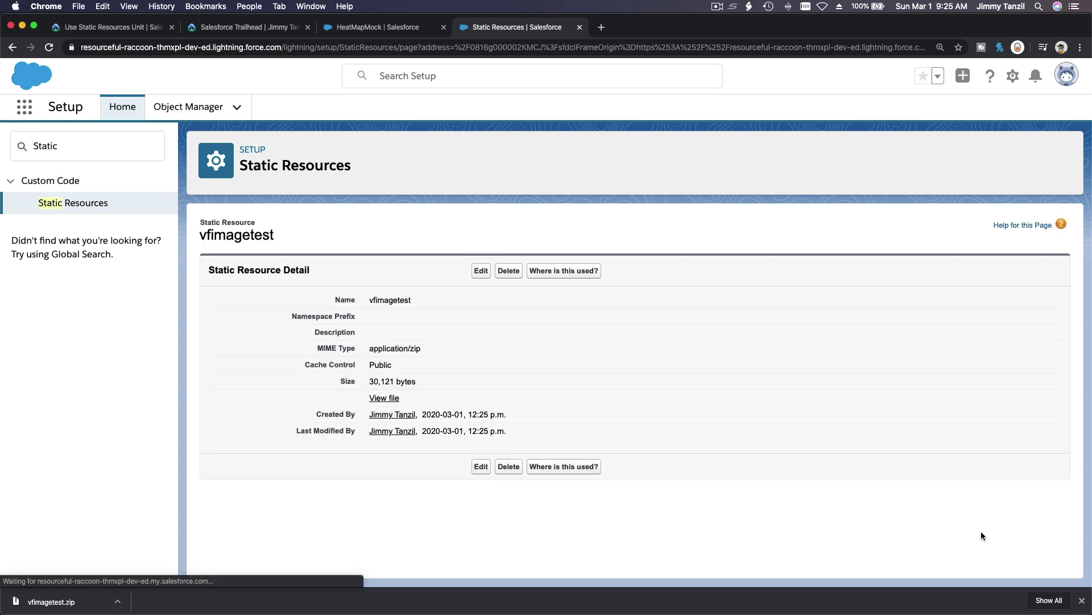
- Dismiss the download bar and go back to the Trailhead unit's challenge requirements
left_click(1080, 601)
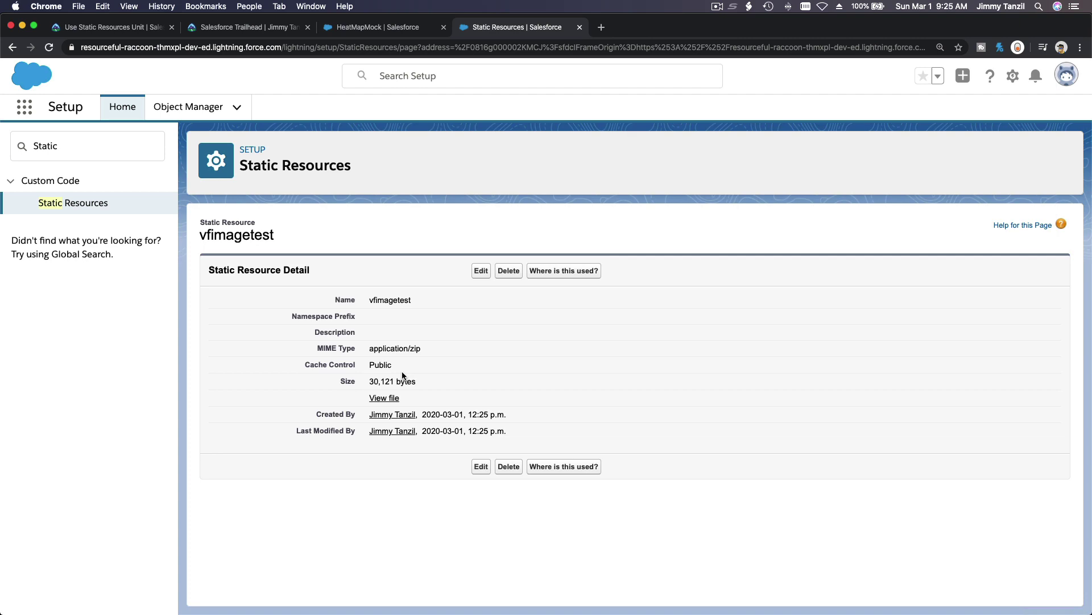
left_click(114, 29)
left_click(453, 341)
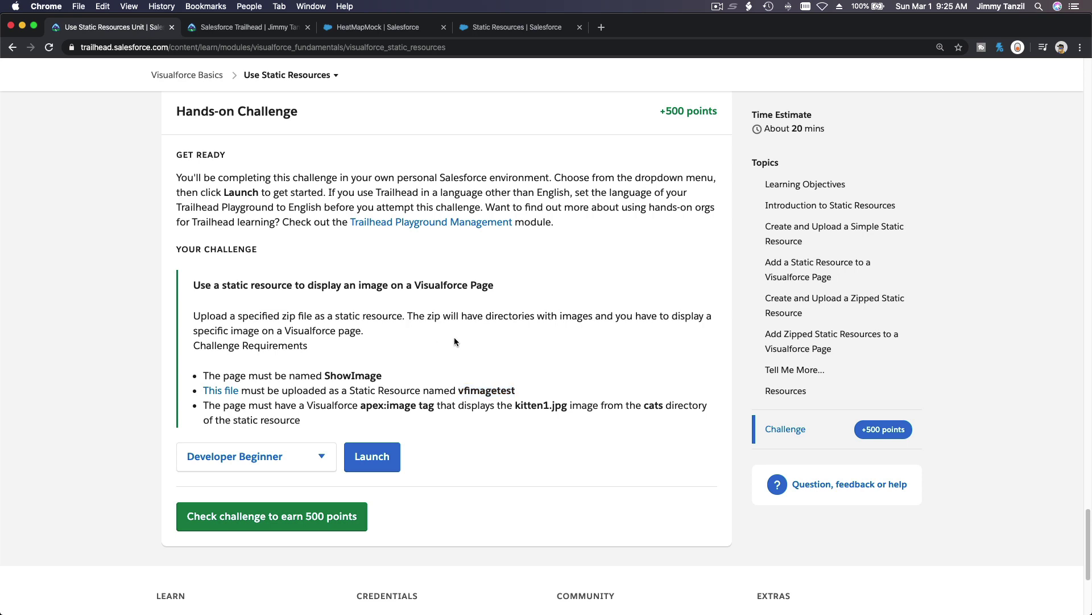
- Copy the eye apex:image tag from the zipped static resource example for the Developer Console
scroll(455, 341, "down", 1)
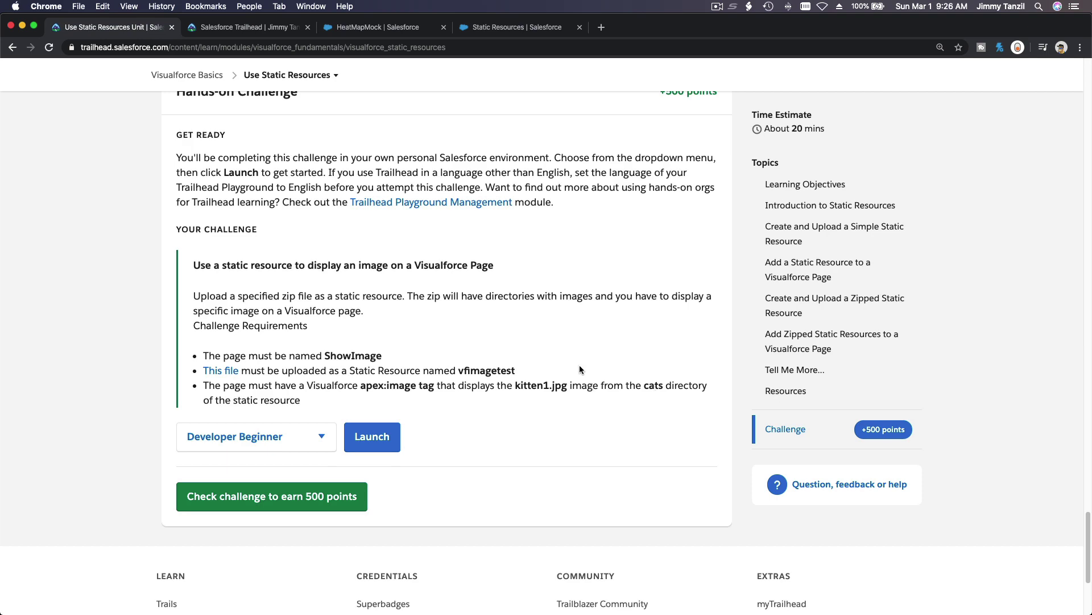
scroll(564, 346, "up", 10)
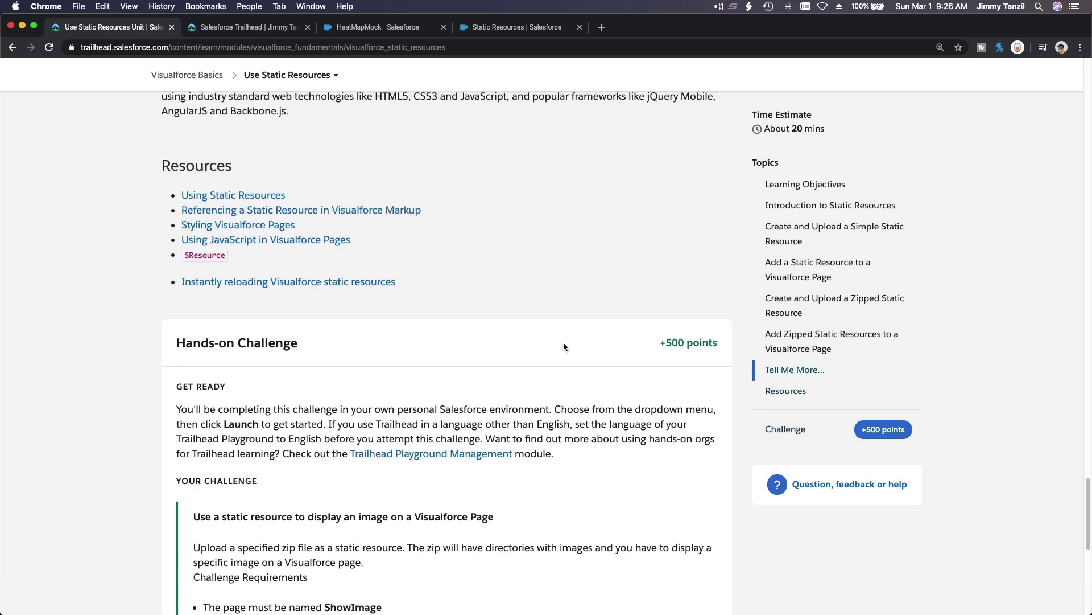
scroll(563, 344, "up", 6)
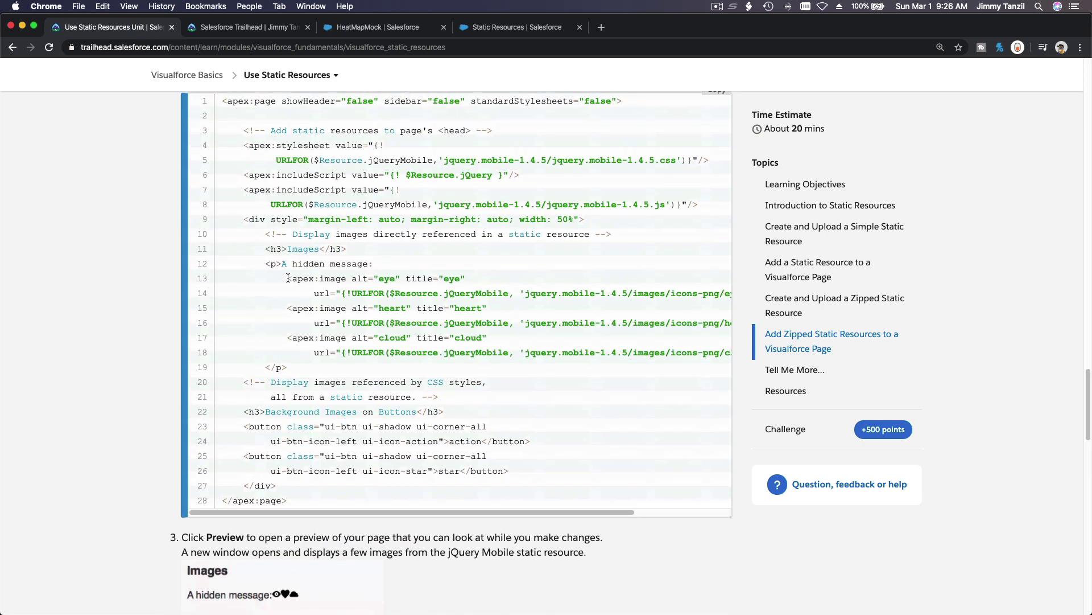
left_click_drag(288, 278, 725, 295)
key("cmd+c")
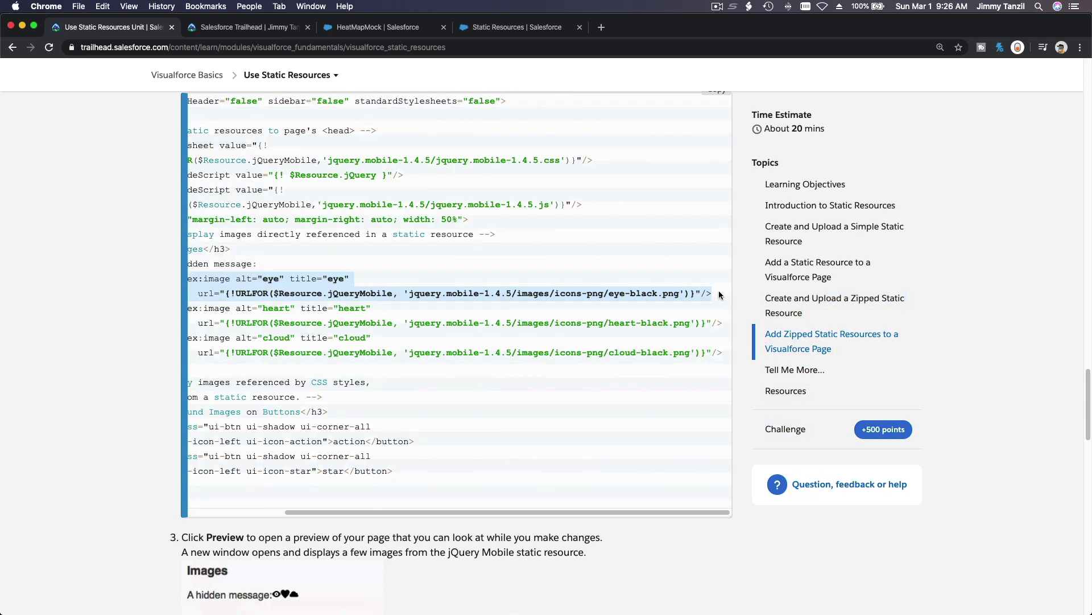
scroll(615, 290, "left", 5)
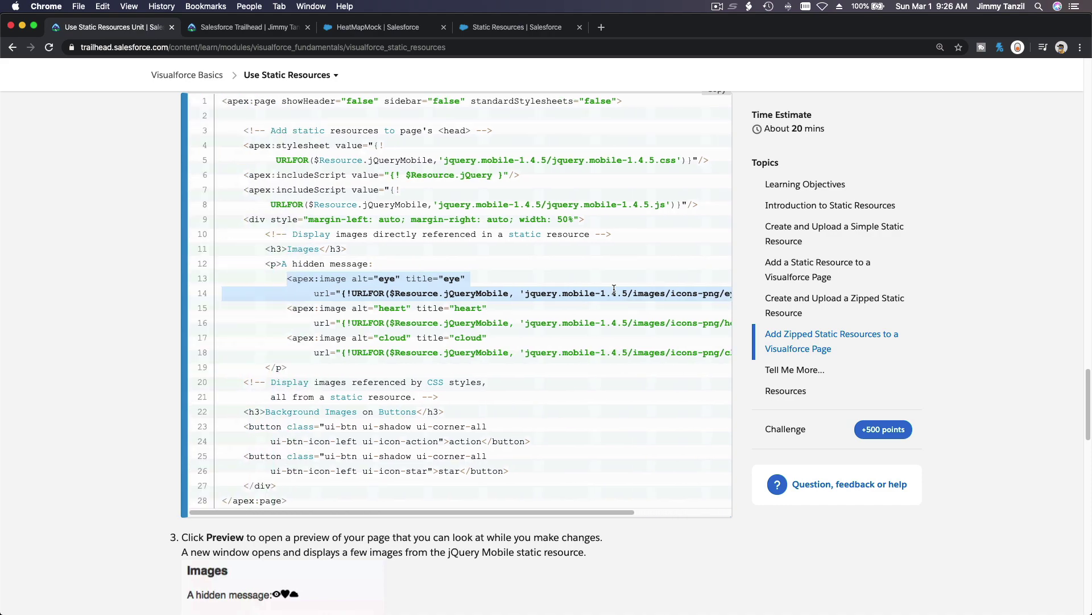
key("super+grave")
- Paste the apex:image tag into ShowImage.vfp and change its alt and title to 'cat'
left_click(238, 126)
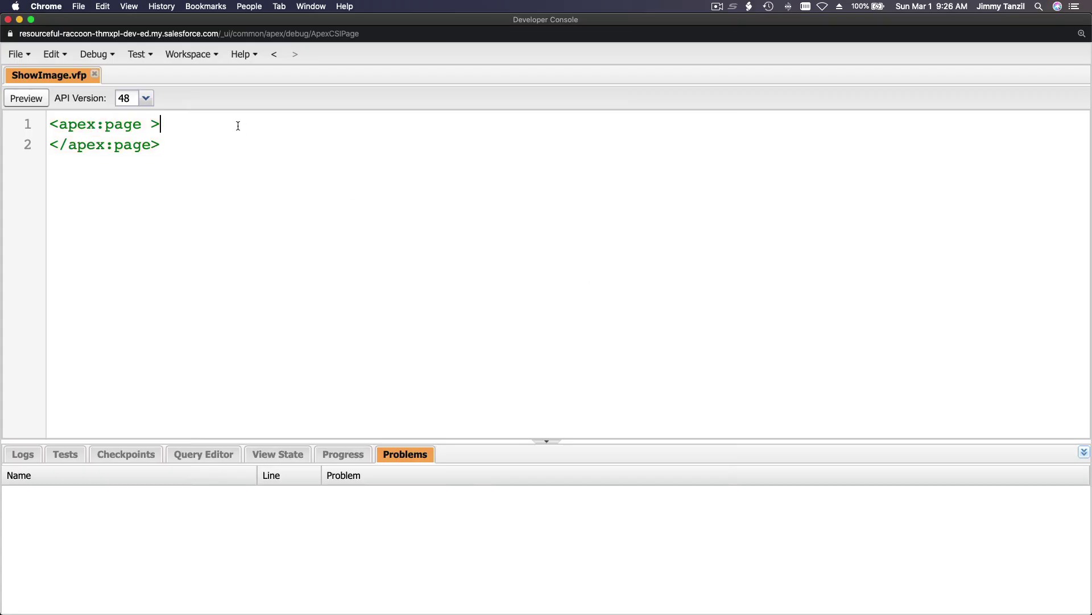
key("Return")
key("cmd+v")
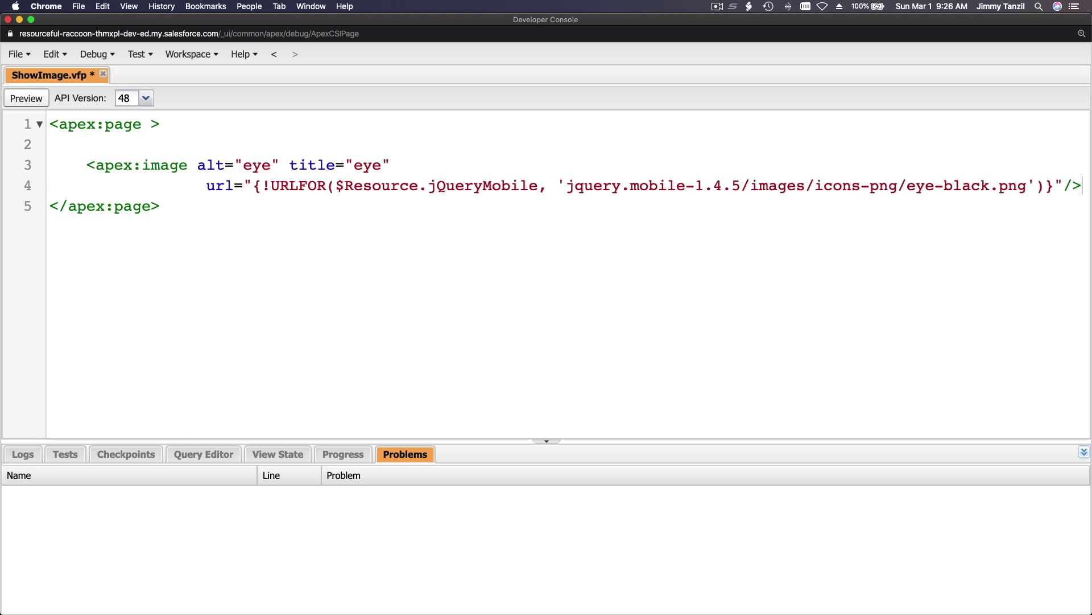
key("Return")
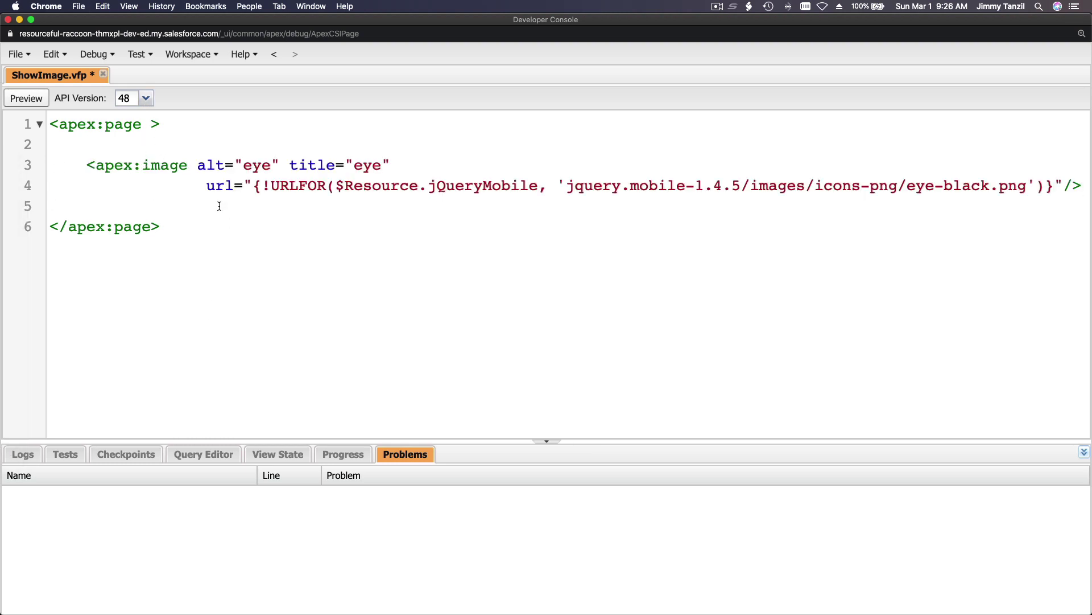
double_click(256, 169)
type("cat")
double_click(365, 164)
type("cat")
- Point the image at resource vfimagetest with path 'cats/kitten1.jpg' and save ShowImage.vfp
key("super+grave")
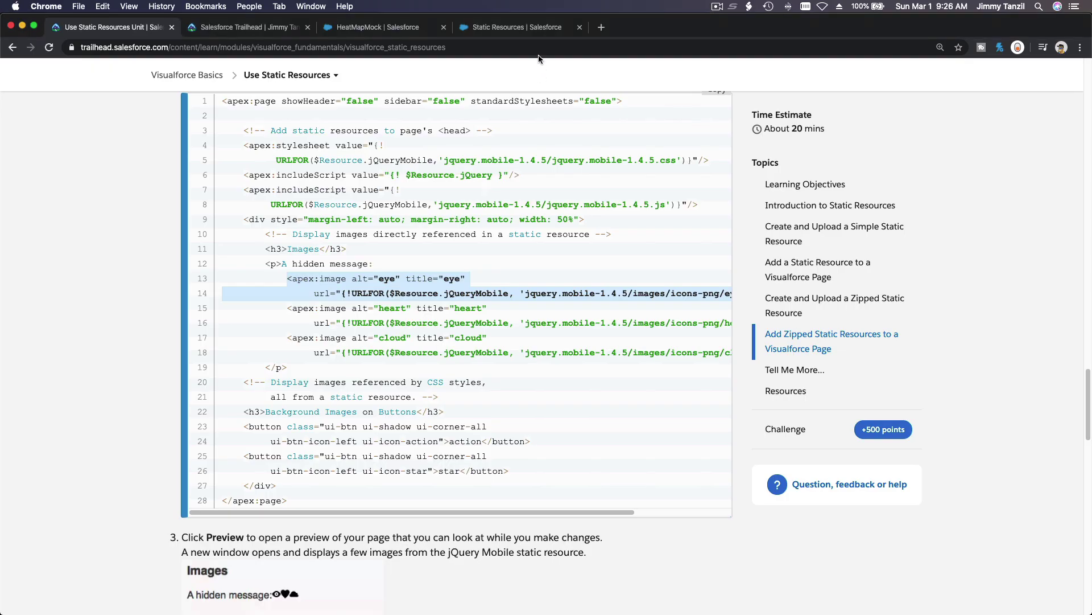
left_click(515, 28)
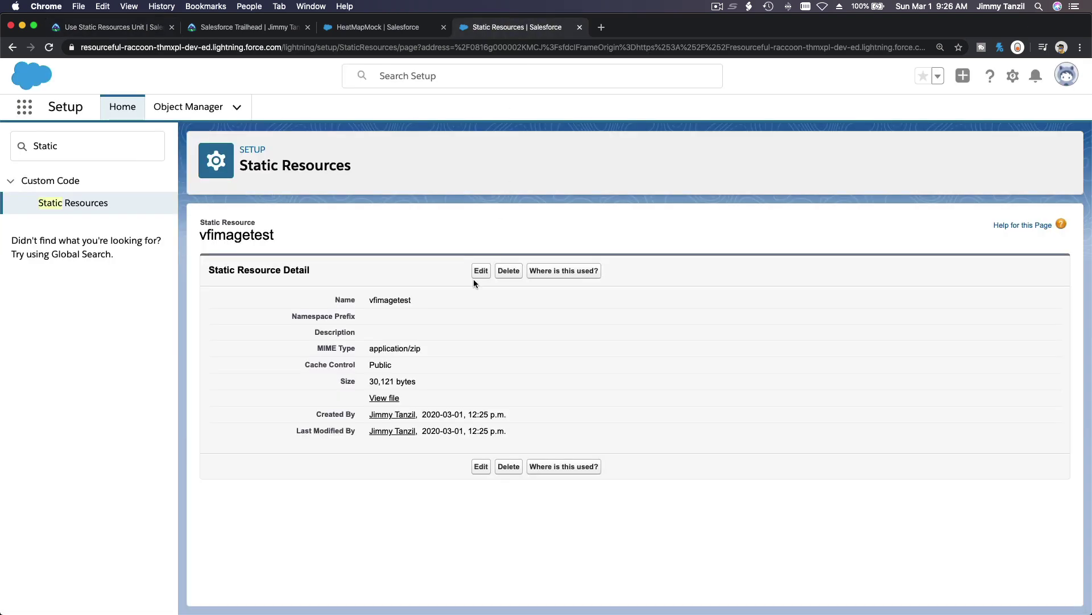
double_click(387, 304)
key("super+c")
key("super+grave")
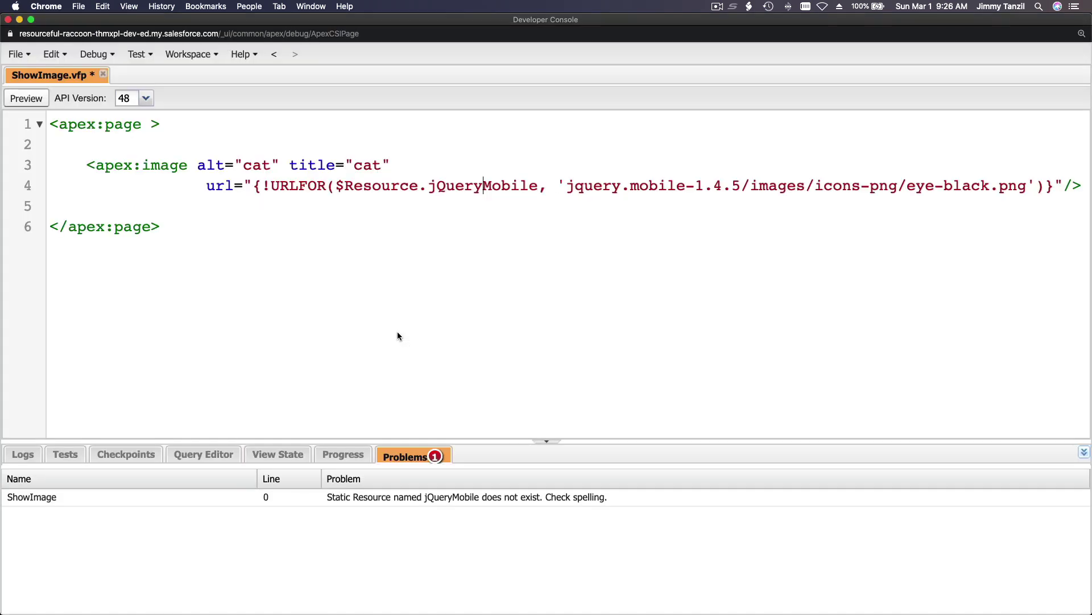
double_click(368, 186)
double_click(482, 186)
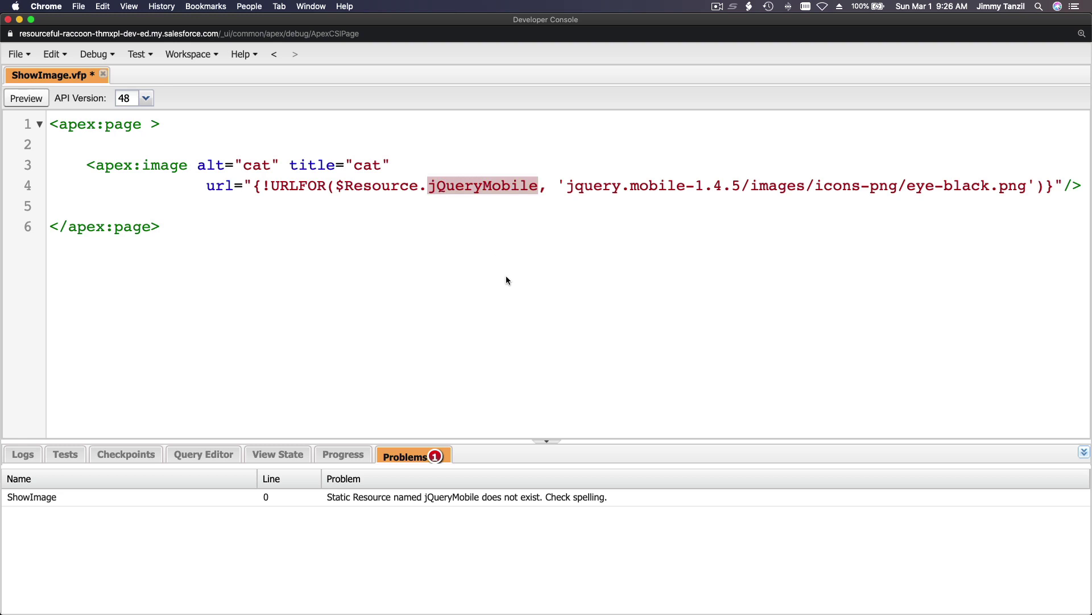
key("super+v")
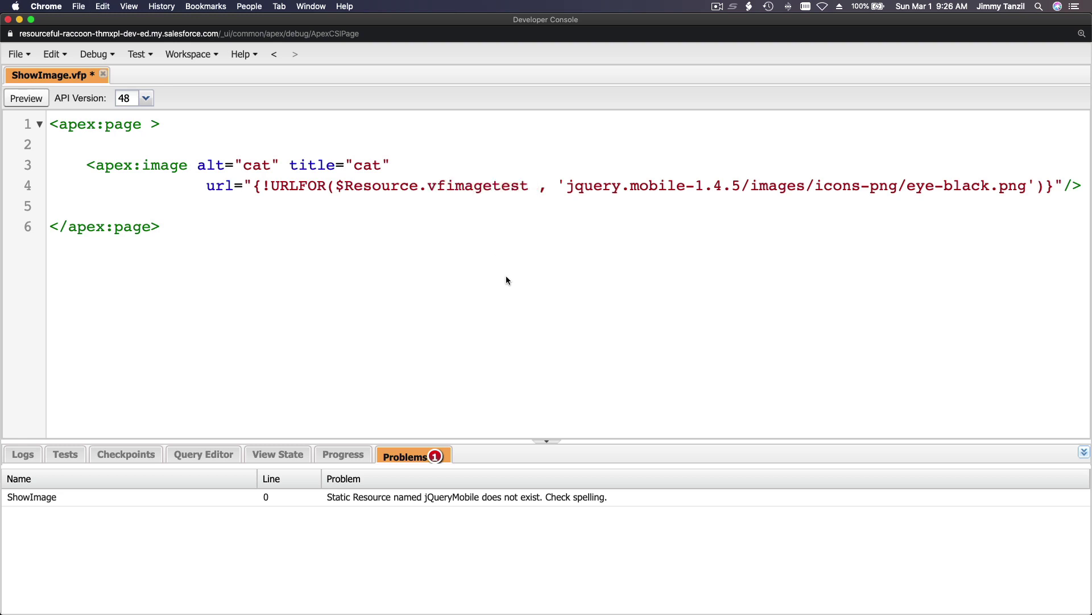
key("BackSpace")
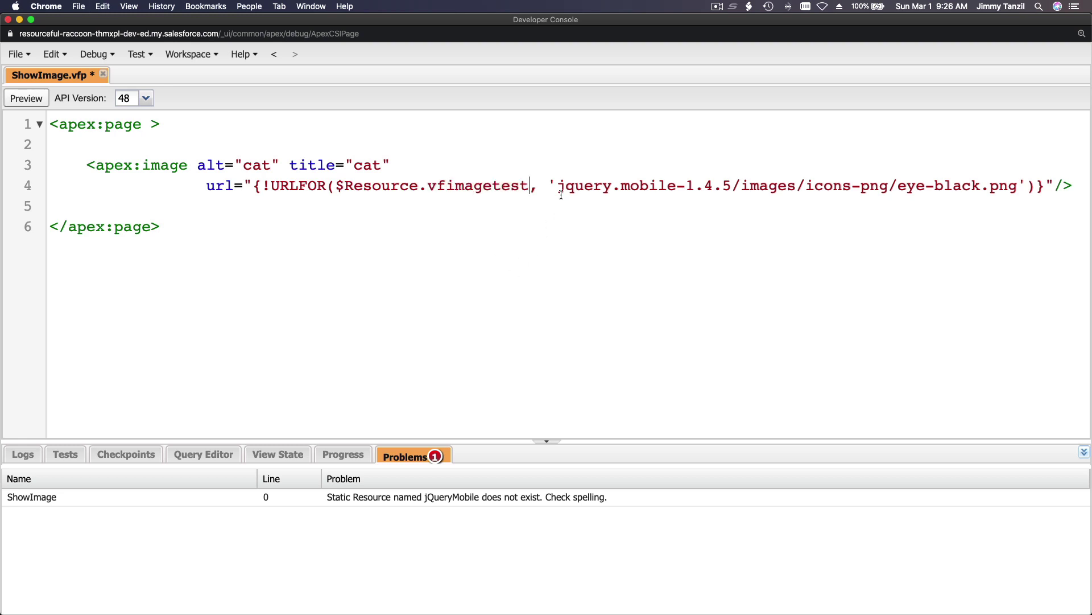
left_click(1015, 185, "shift")
type("cats/")
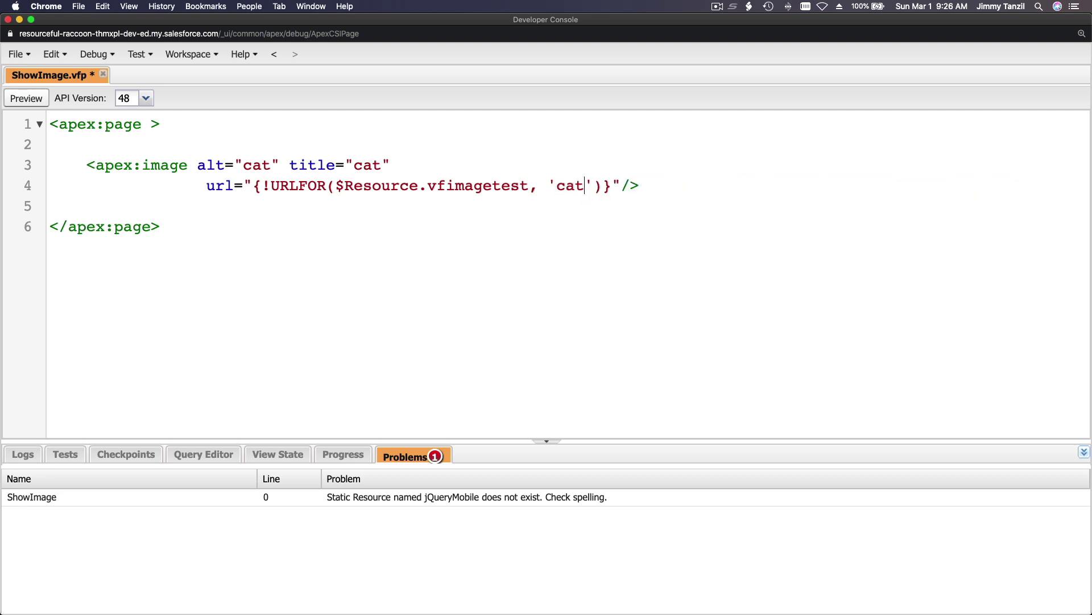
type("kitten1.")
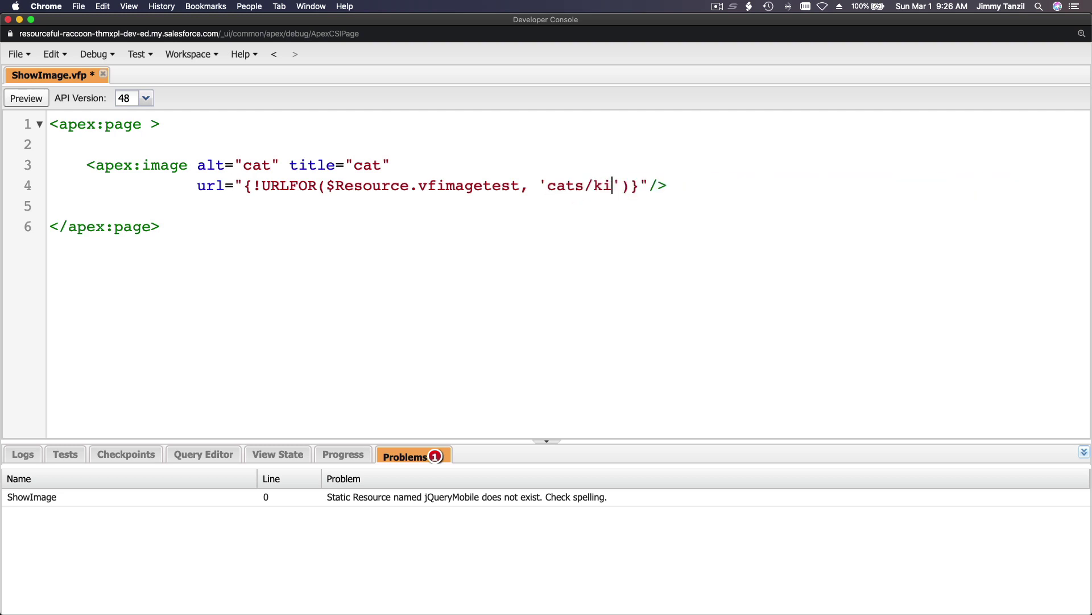
type("jpg")
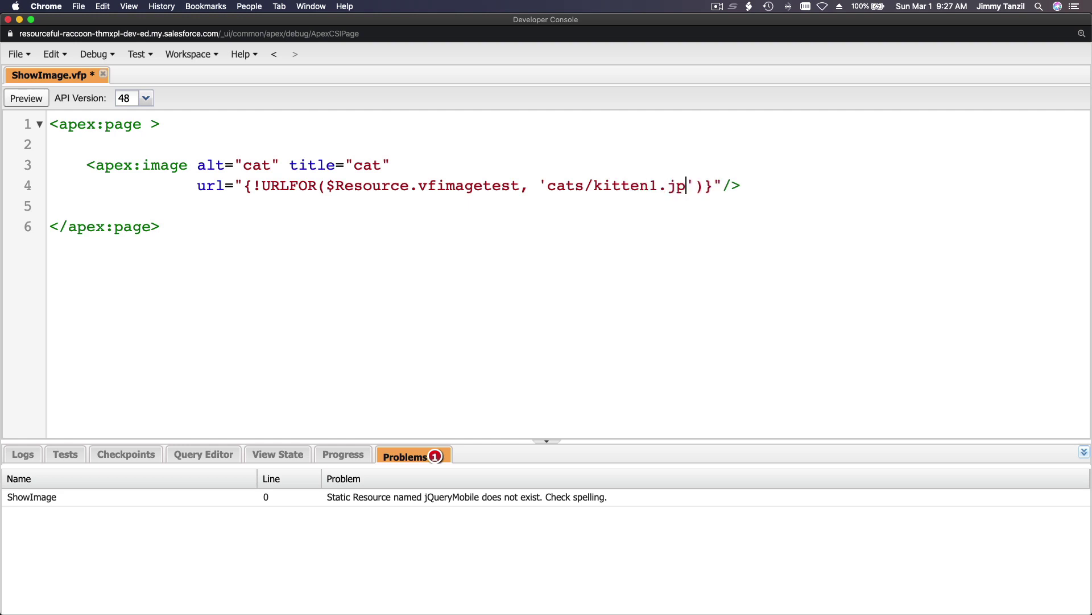
key("super+s")
key("super+grave")
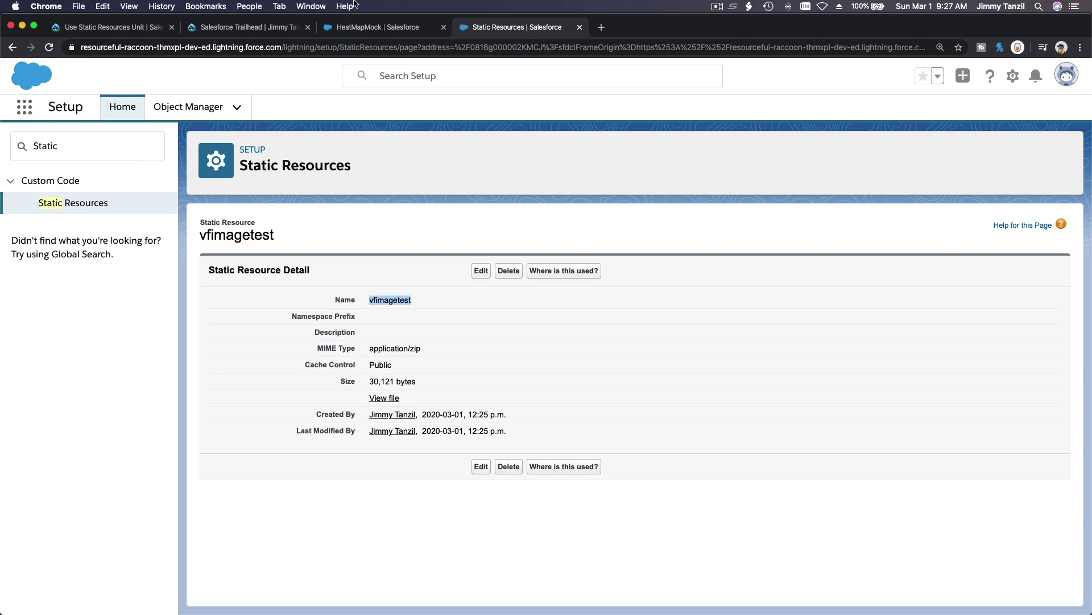
- Recheck the Trailhead challenge requirements, then bring the Developer Console back up
left_click(81, 29)
scroll(424, 409, "down", 10)
scroll(418, 413, "down", 6)
scroll(555, 164, "up", 3)
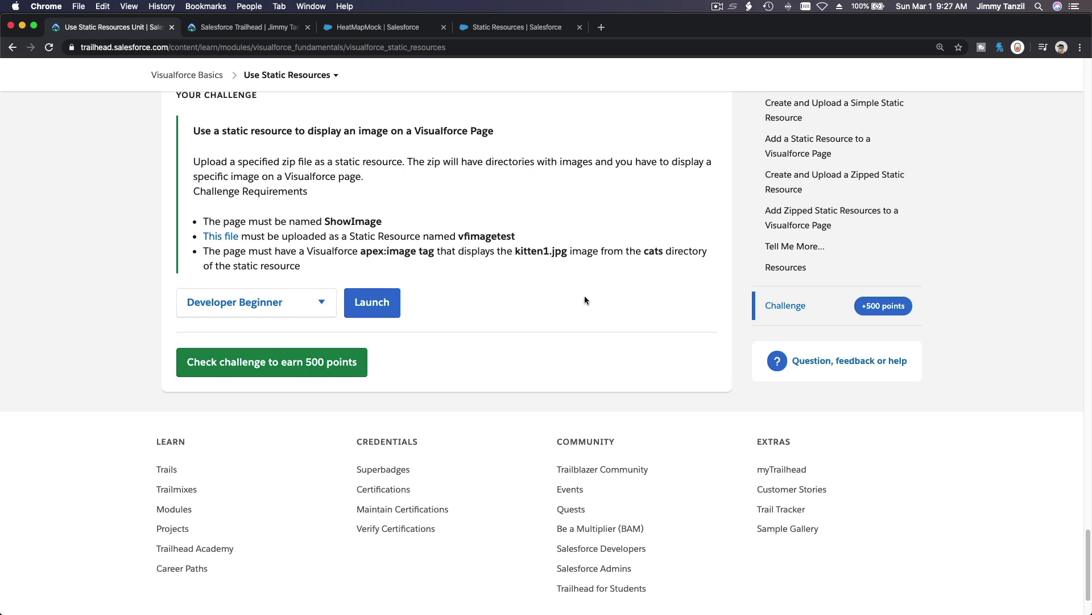
key("super+grave")
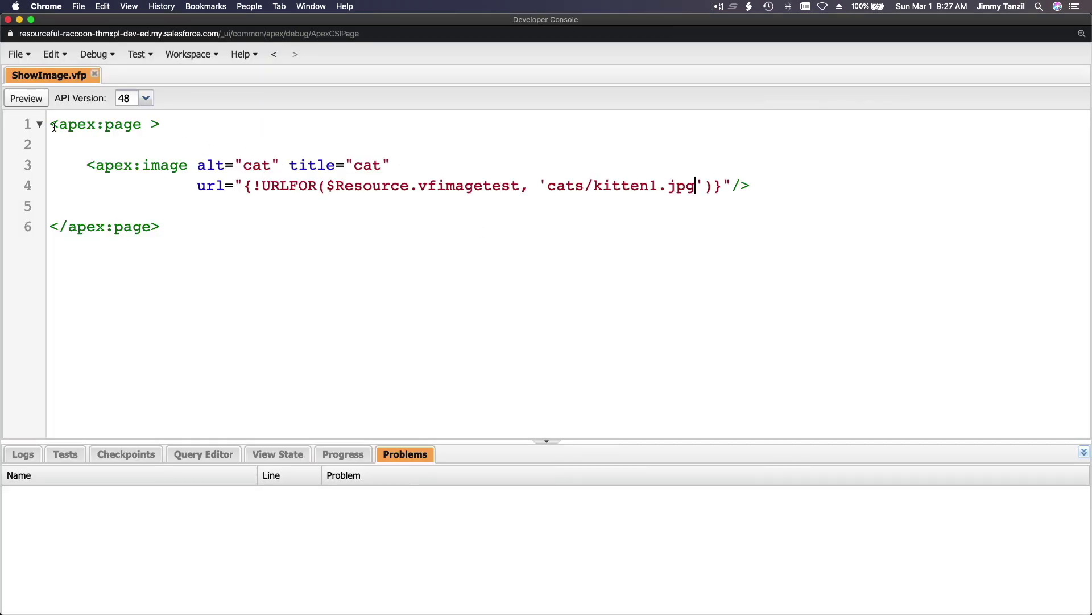
- Preview the ShowImage page, then join the url attribute onto line 3 of apex:image
left_click(32, 103)
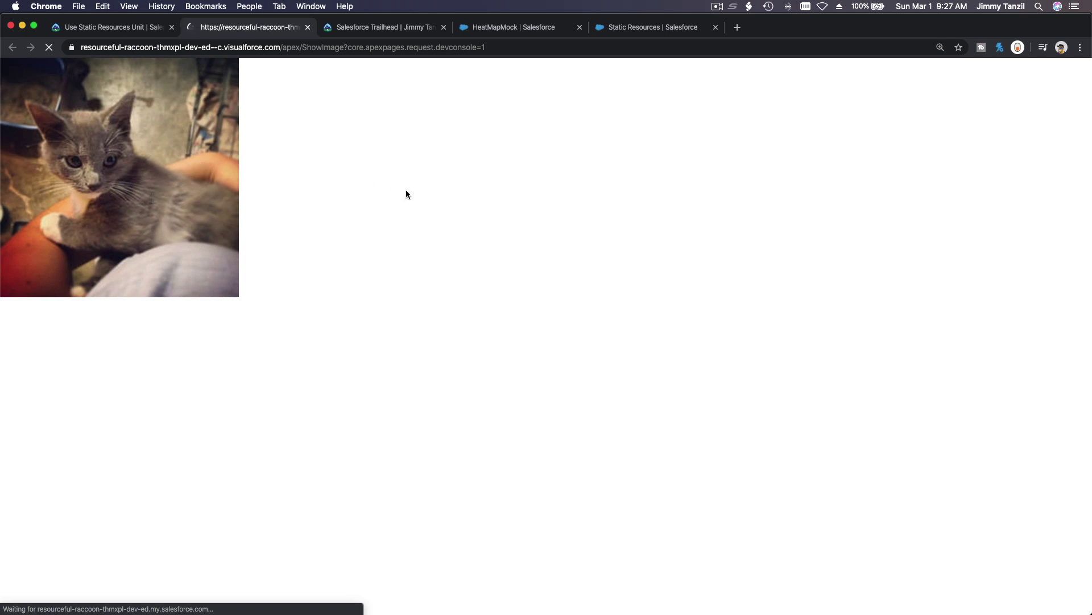
key("super+grave")
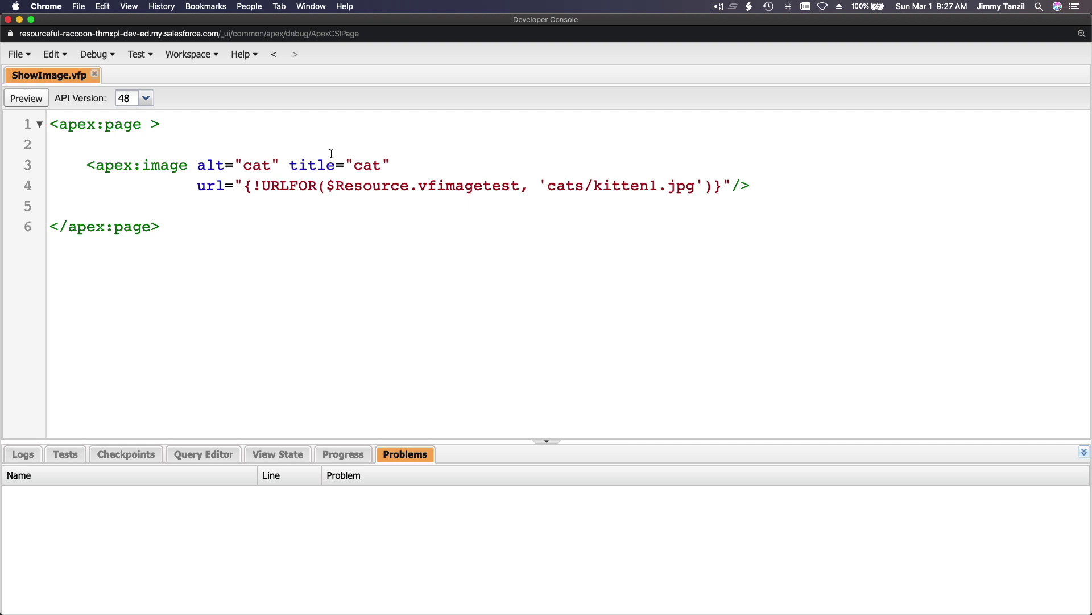
left_click(197, 183)
key("ctrl+space")
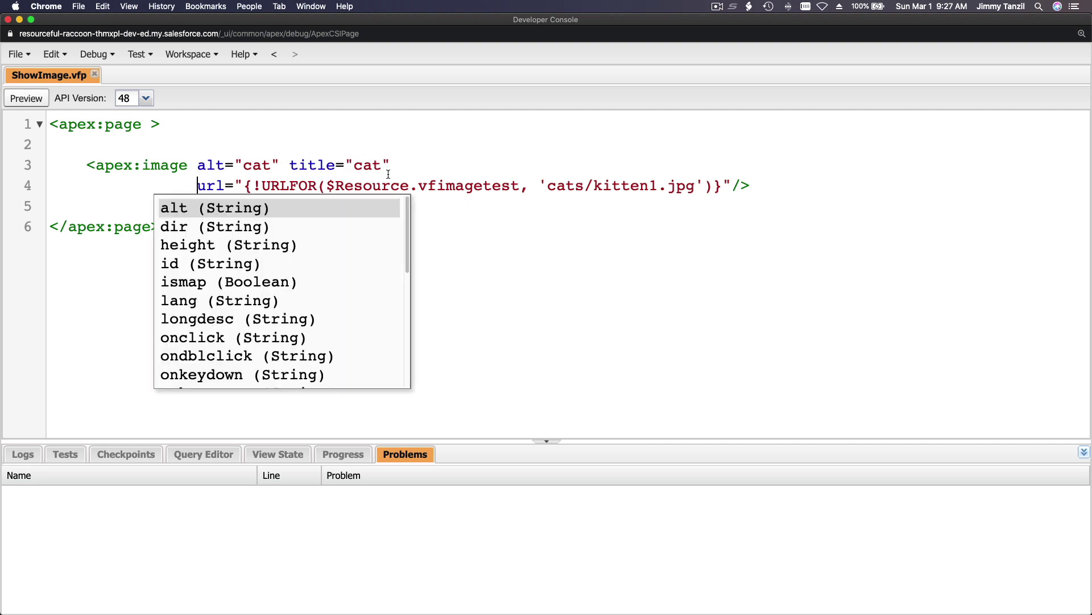
left_click(403, 165, "shift")
key("BackSpace")
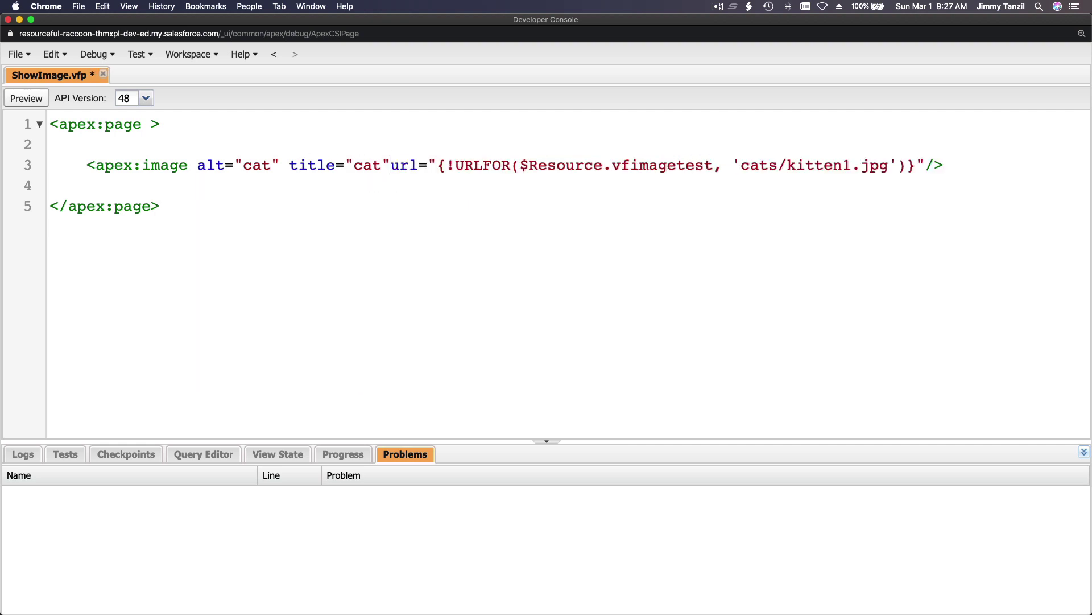
left_click(207, 137)
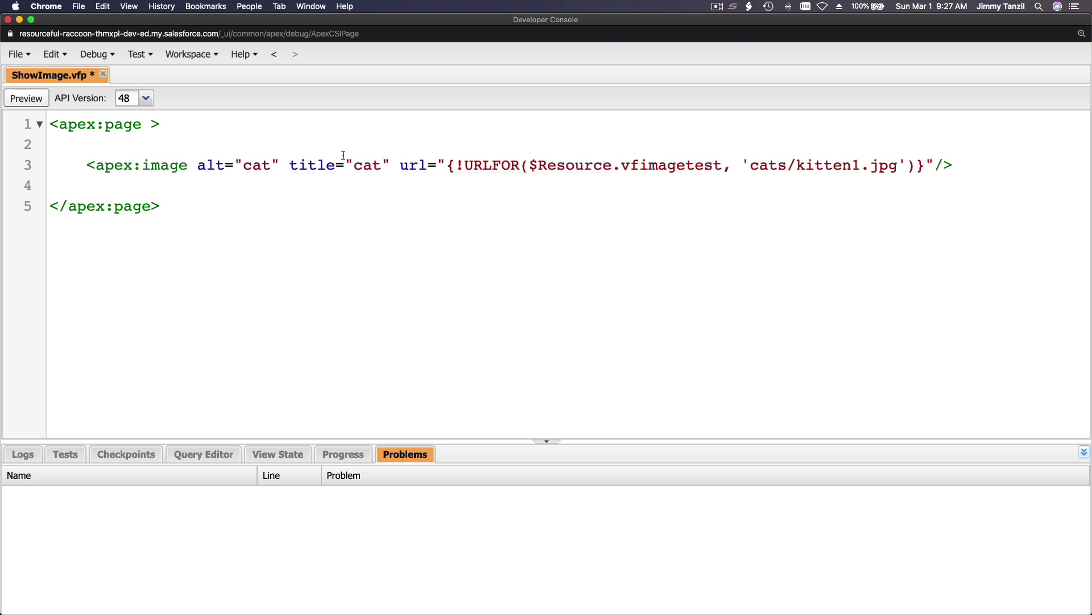
- Review the cat alt/title and vfimagetest cats/kitten1.jpg URLFOR path, save, and view the kitten preview
double_click(256, 163)
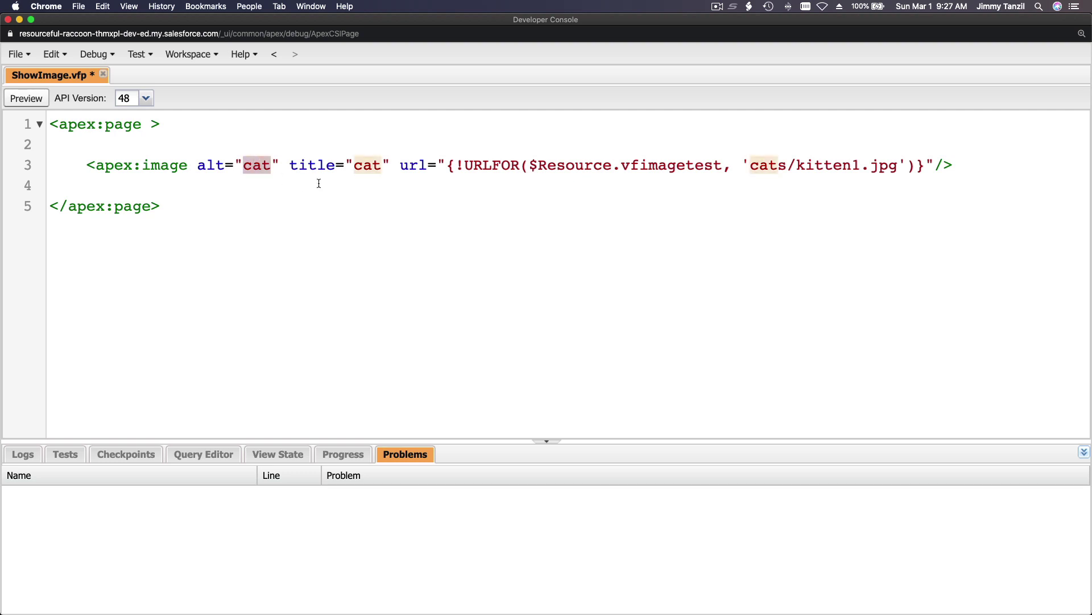
double_click(371, 166)
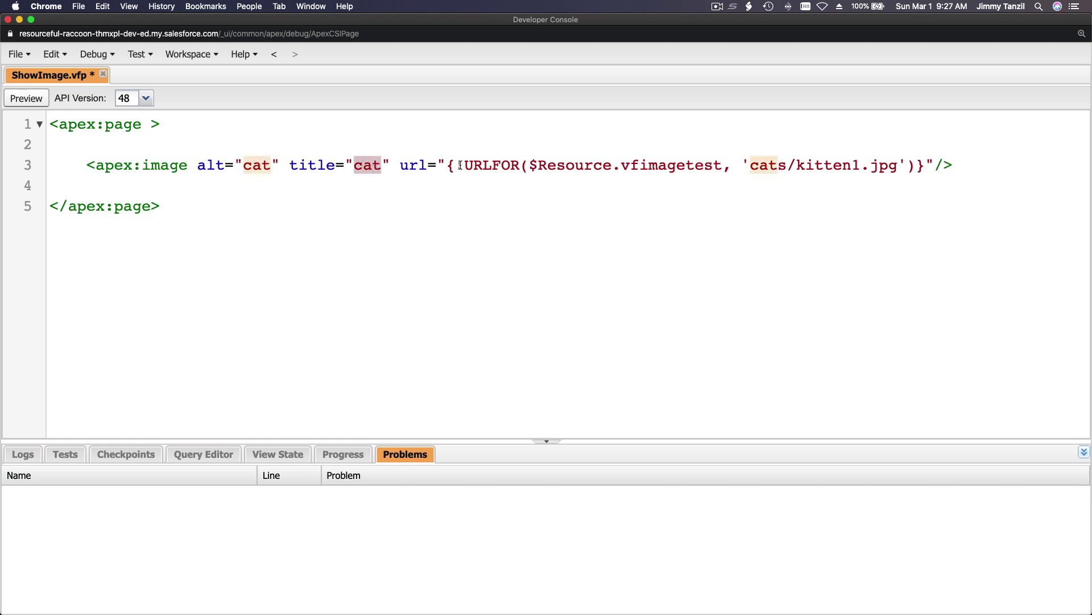
double_click(572, 166)
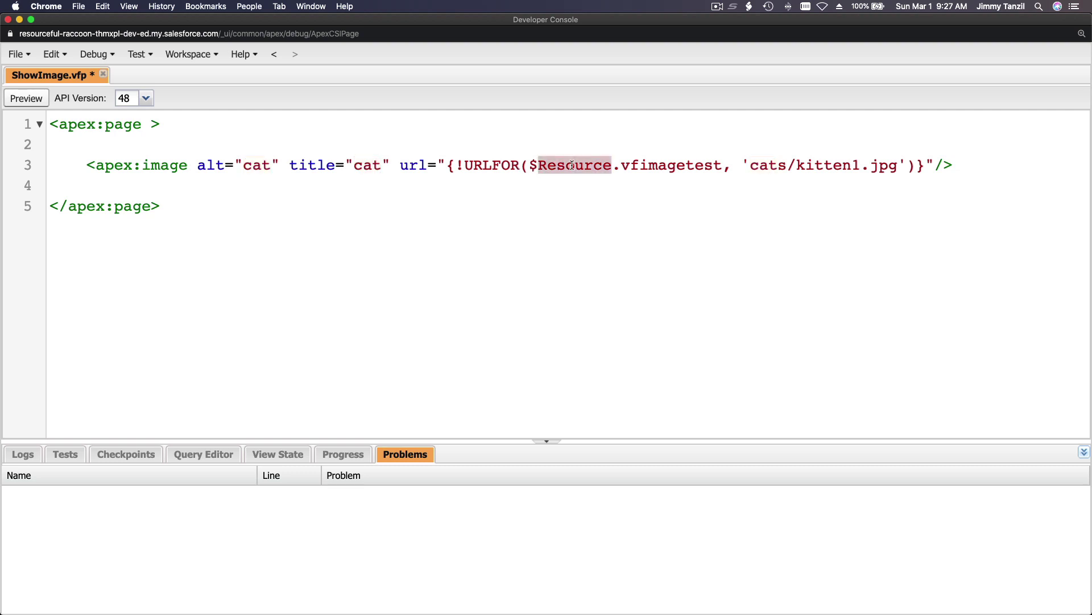
double_click(648, 166)
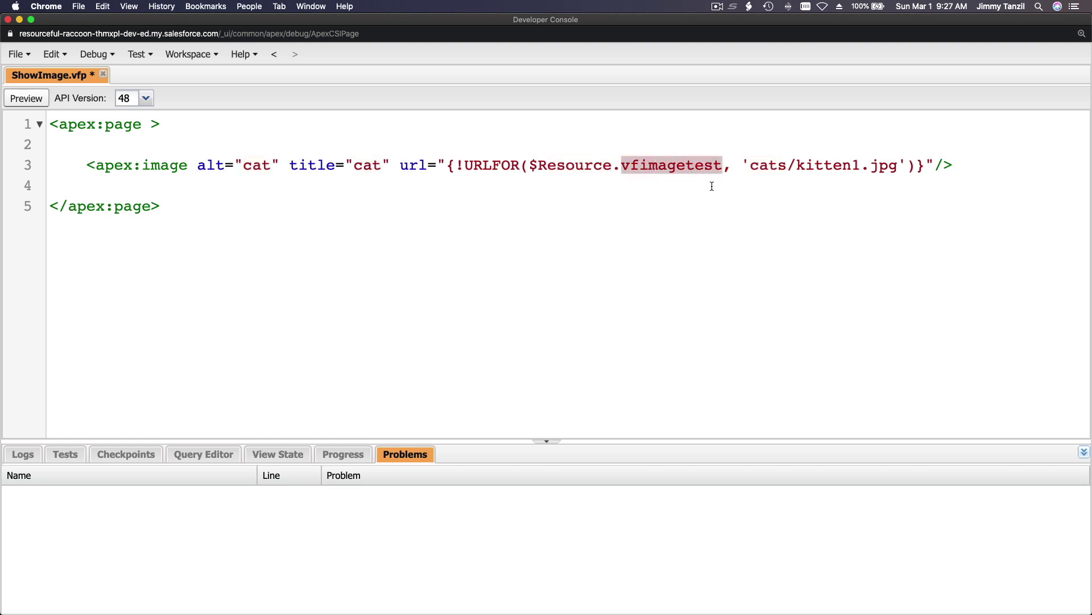
left_click_drag(749, 165, 897, 161)
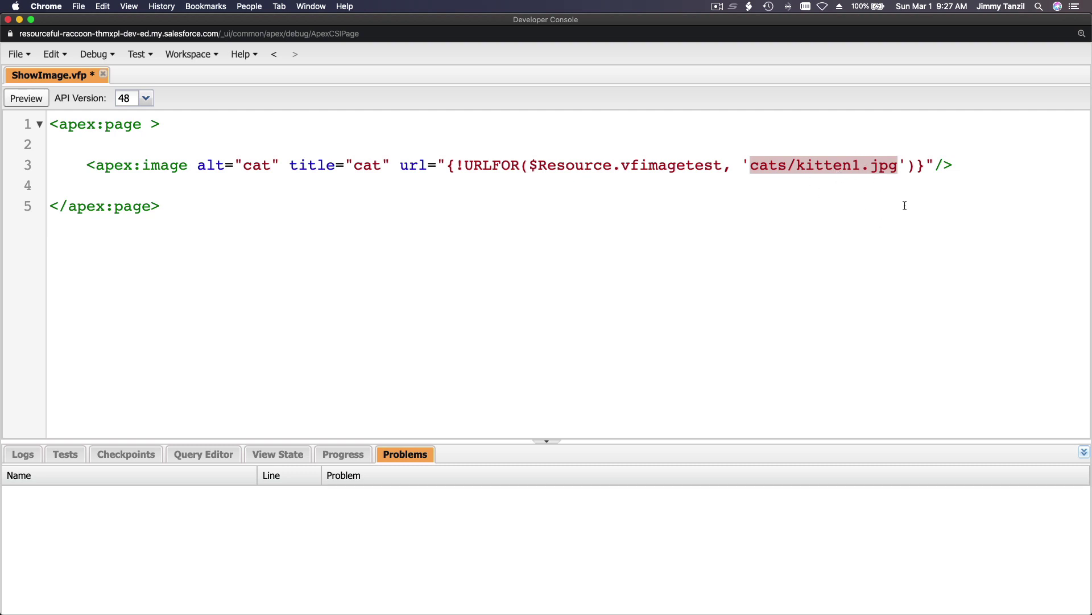
key("super+s")
key("super+grave")
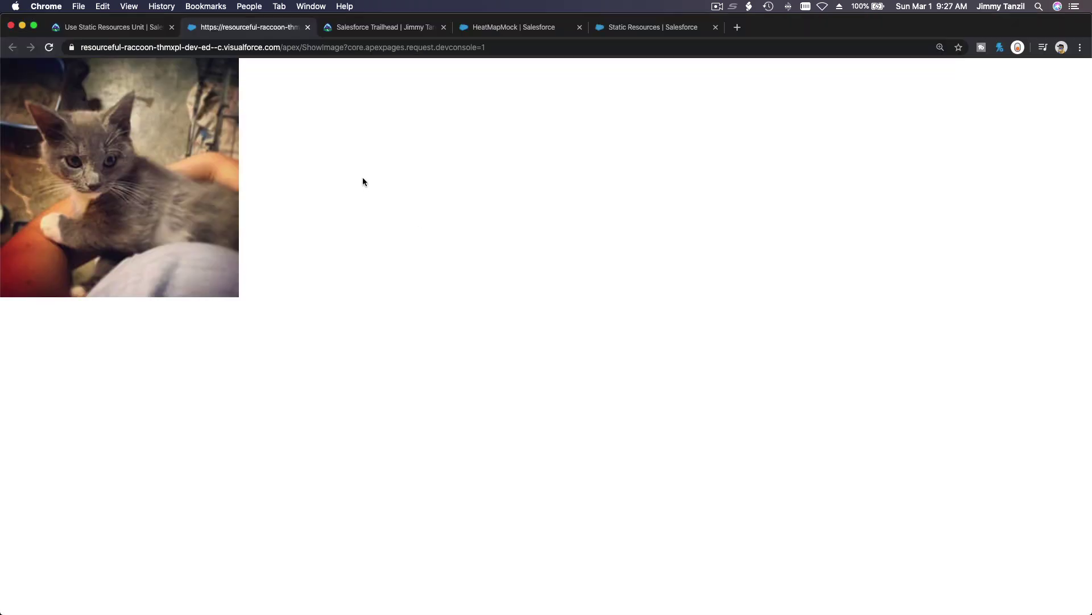
- Submit the Use Static Resources challenge for its 500-point check and open the Visualforce Basics unit list
left_click(105, 26)
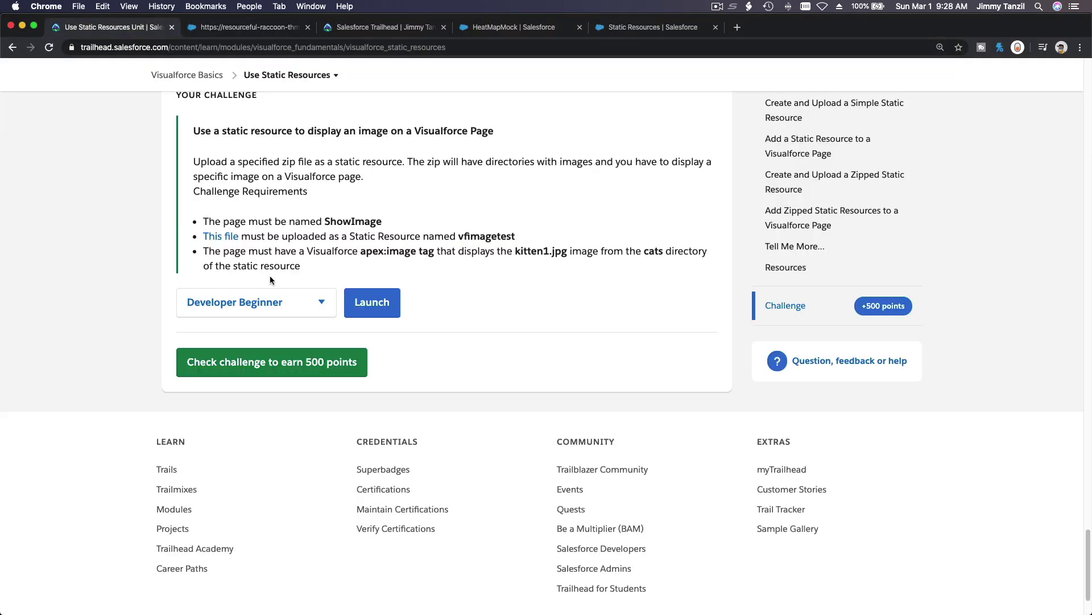
left_click(325, 371)
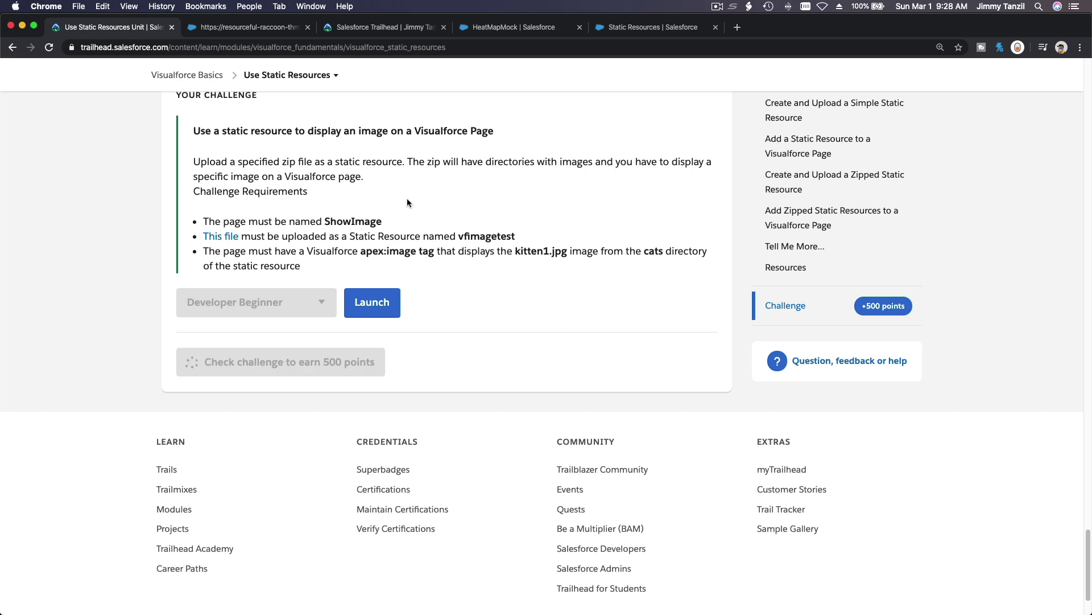
left_click(312, 82)
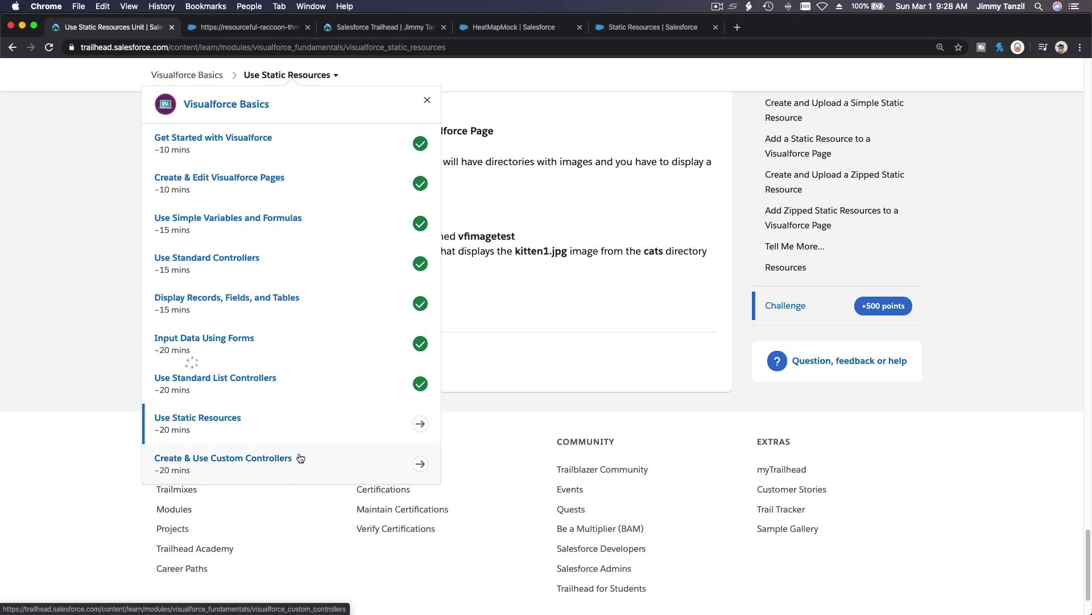
- Close the Visualforce Basics unit list and scroll down to the passed-challenge confirmation
left_click(525, 349)
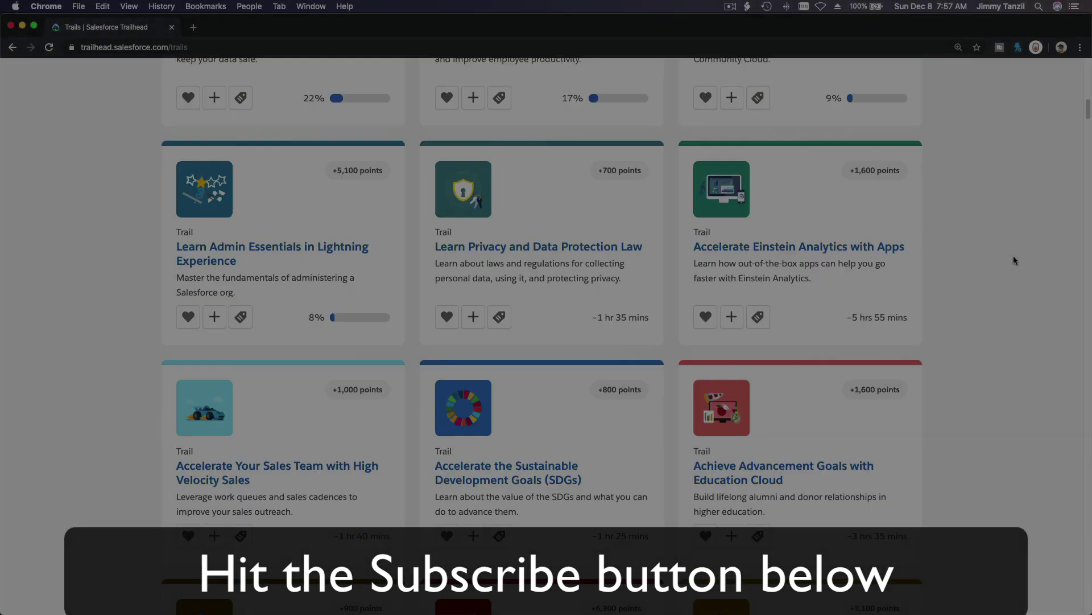
scroll(1013, 260, "down", 15)
scroll(1014, 260, "down", 10)
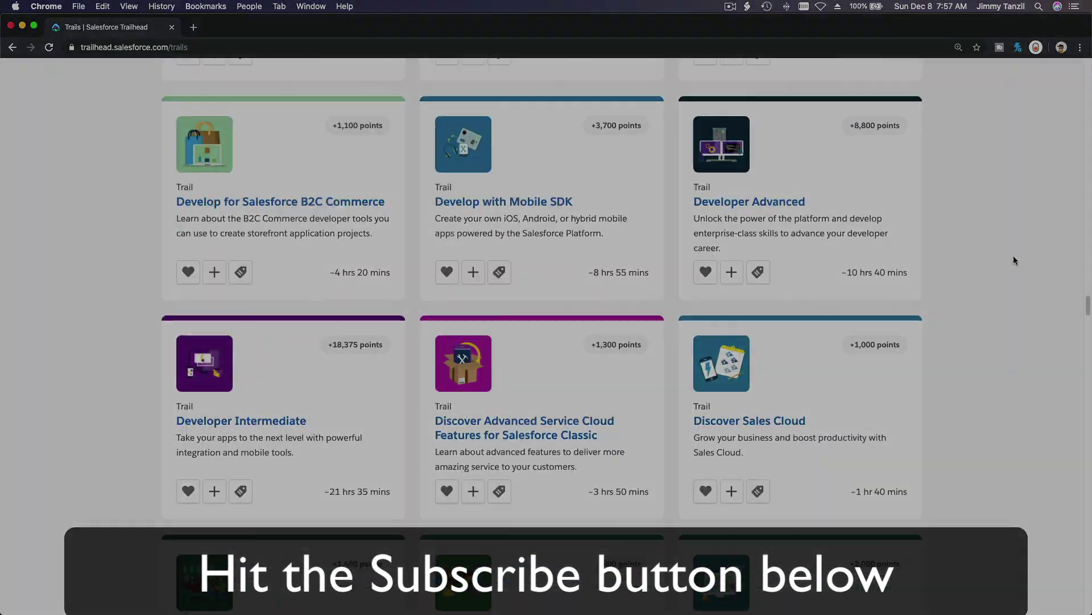